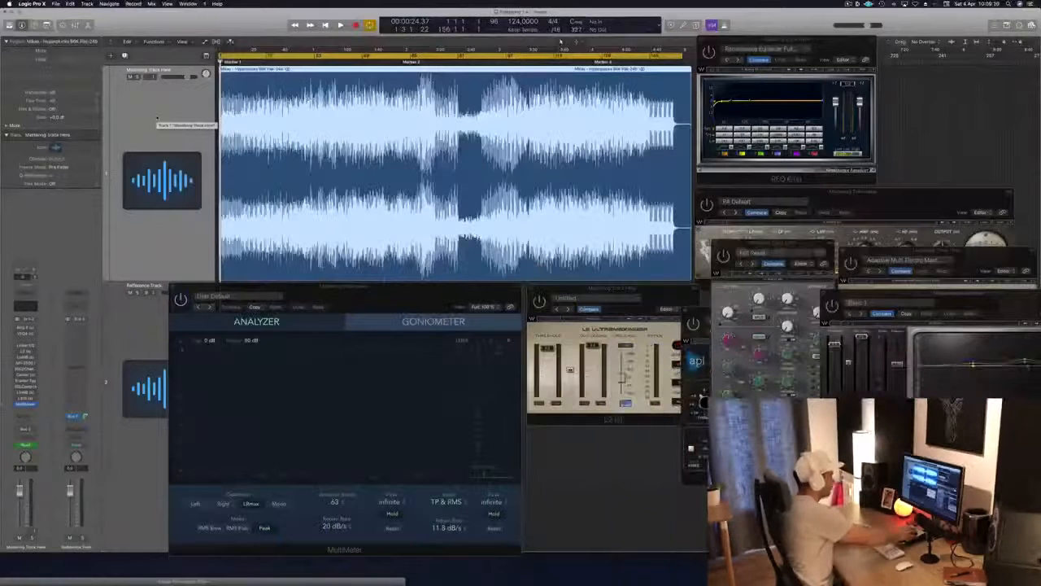
- Play the mastering track from the beginning, audition several later sections up to just before Marker 3, and stop playback
key(space)
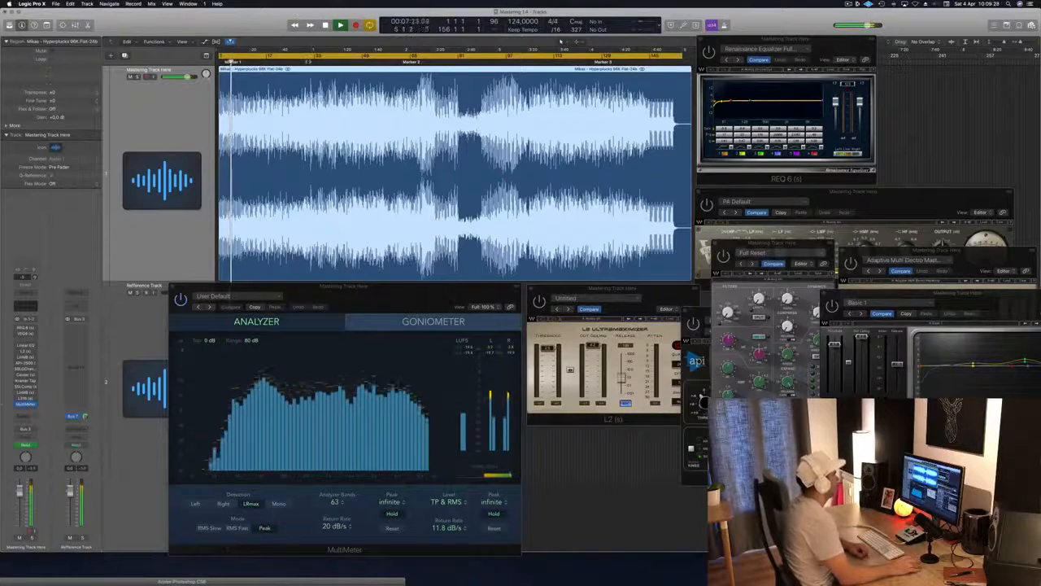
click(310, 60)
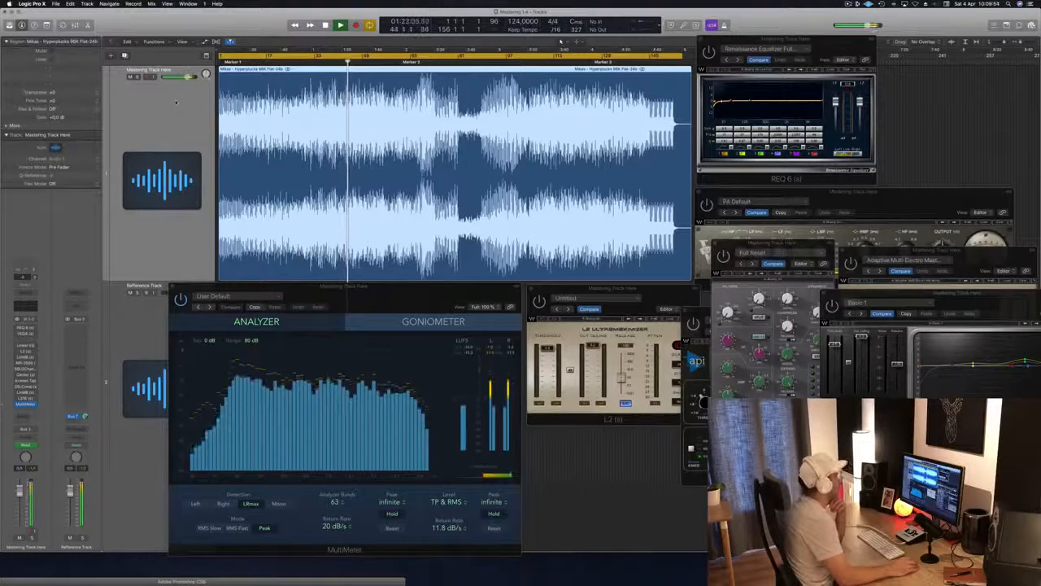
key(alt+period)
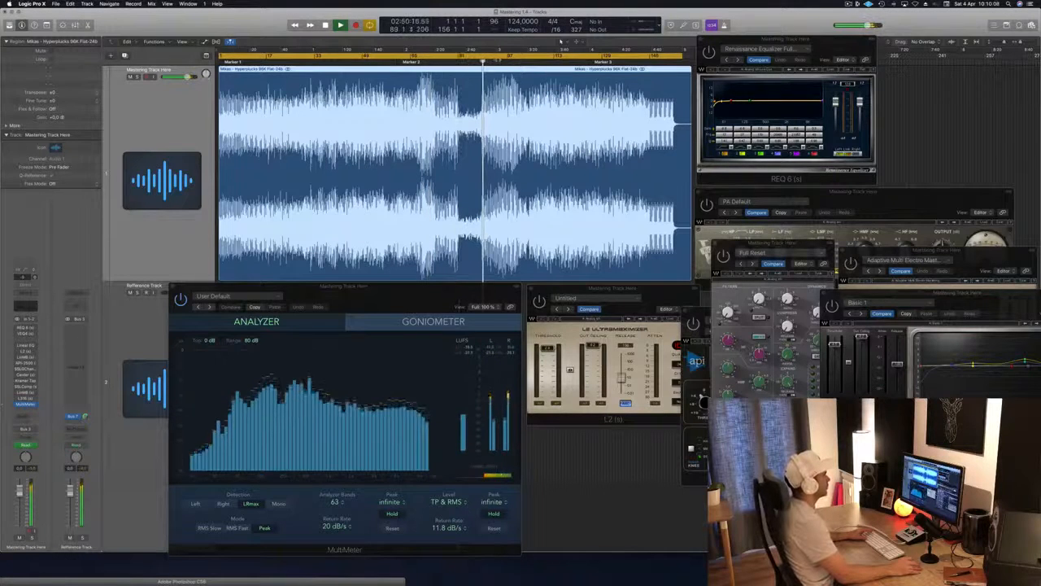
click(506, 61)
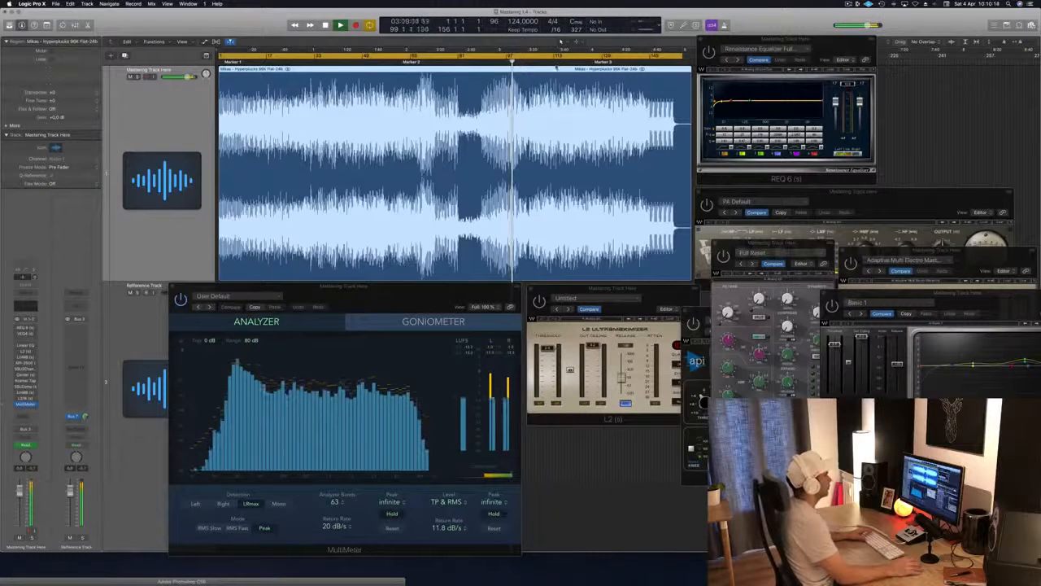
click(526, 61)
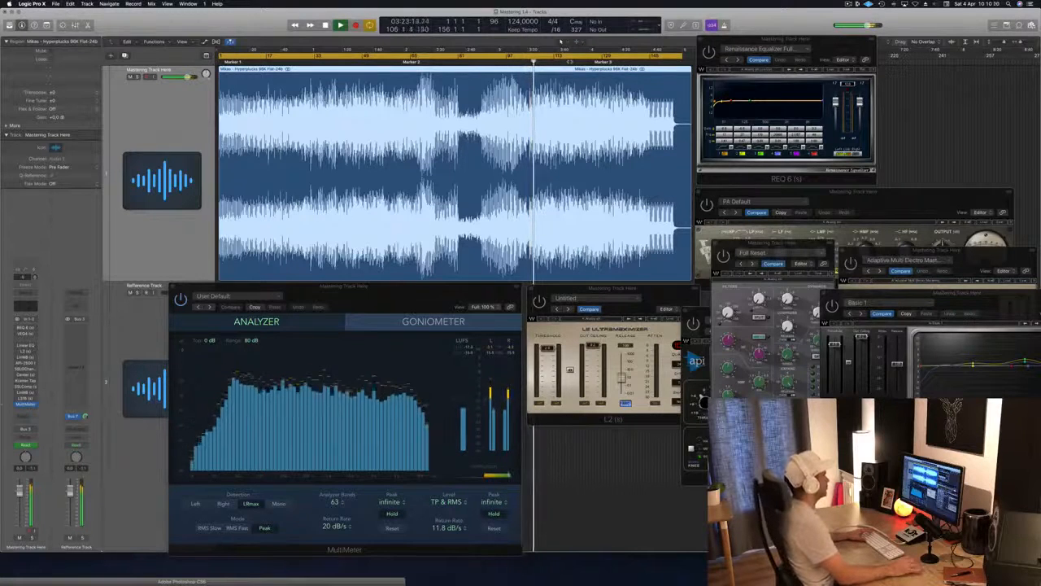
click(568, 62)
key(space)
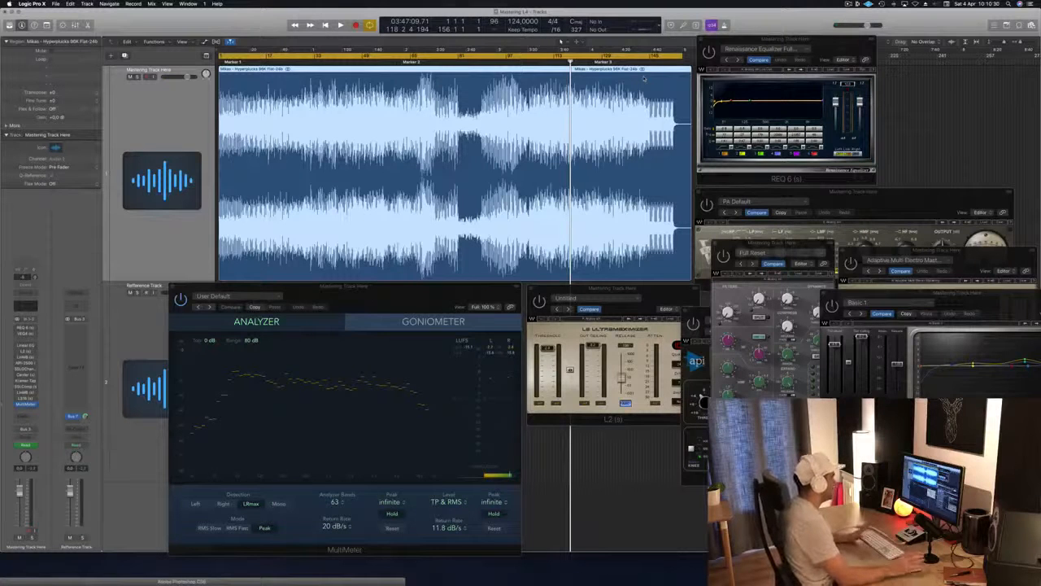
- Switch on the REQ 6 equalizer on the mastering track and play the section following Marker 2
click(834, 43)
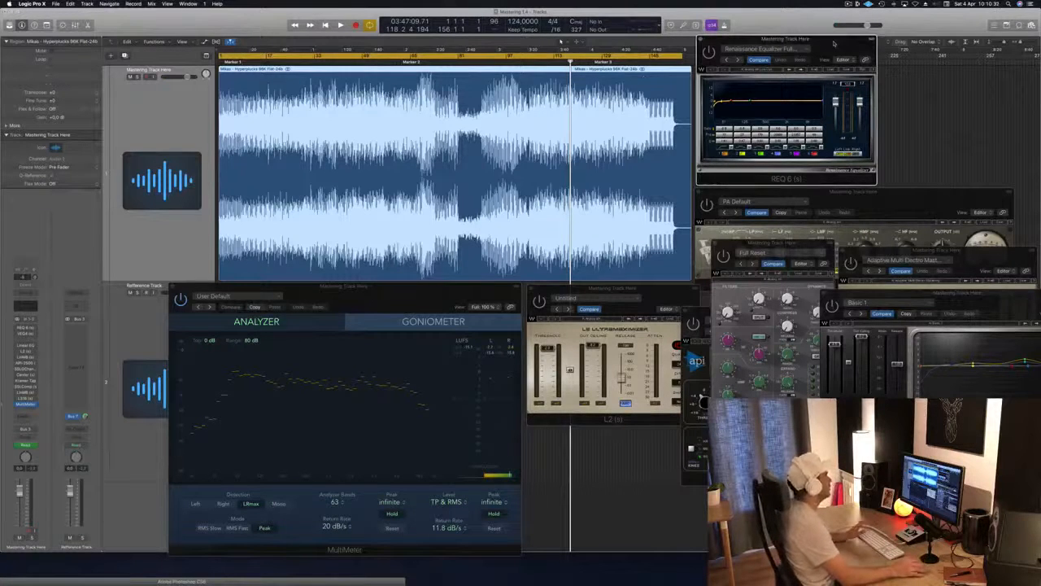
click(124, 107)
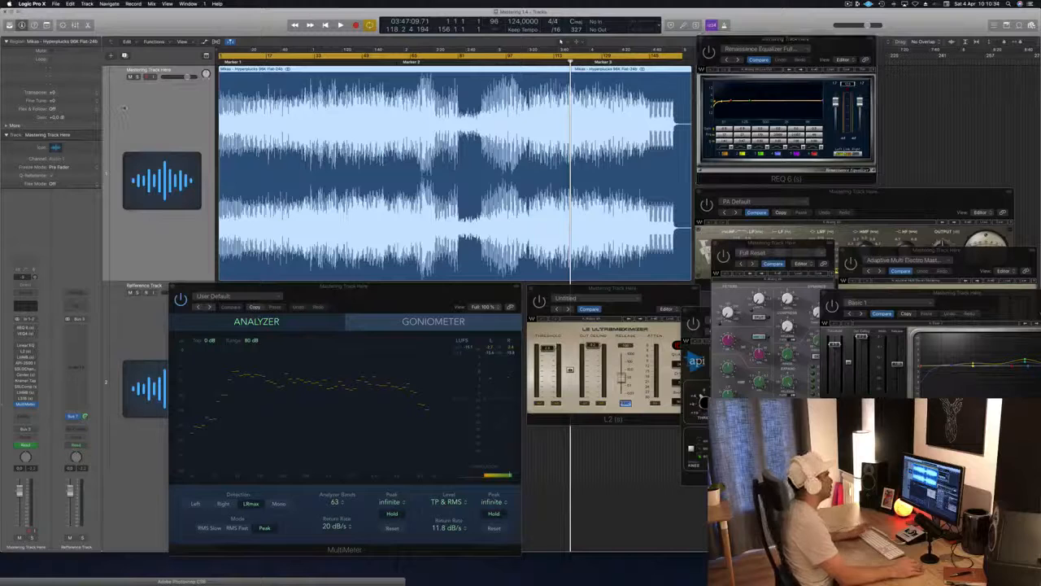
click(727, 42)
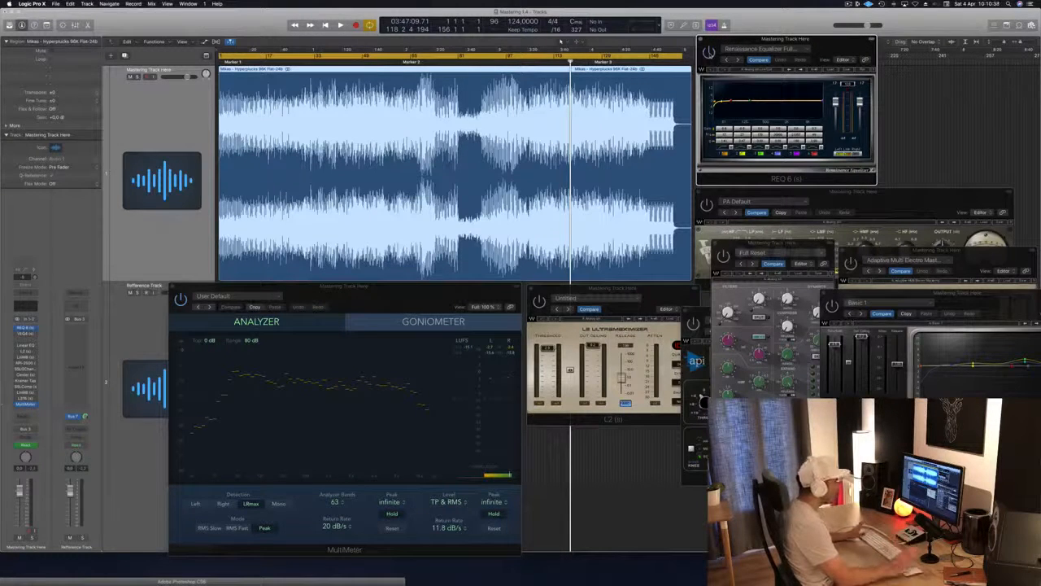
key(space)
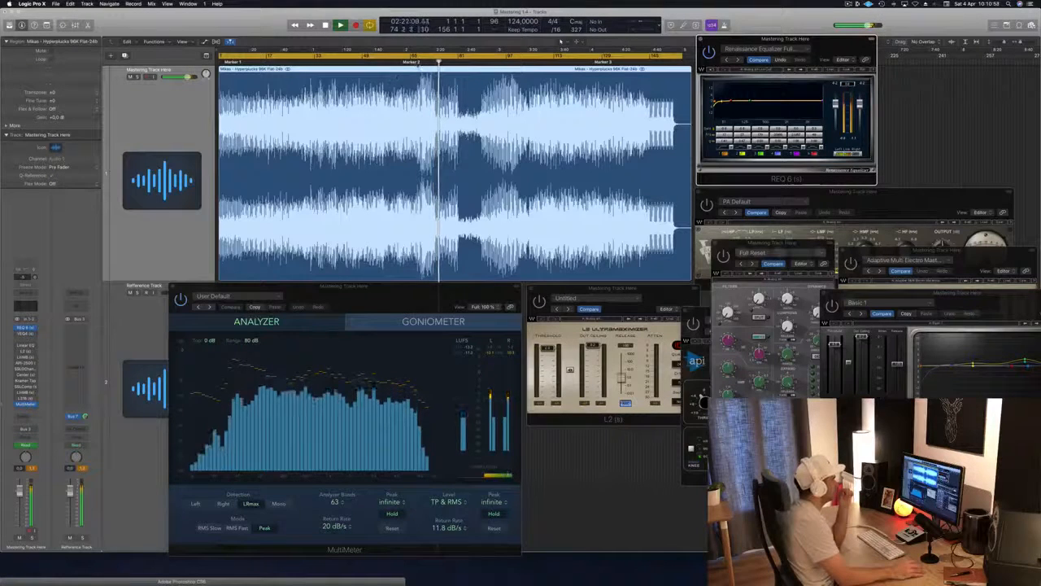
click(419, 62)
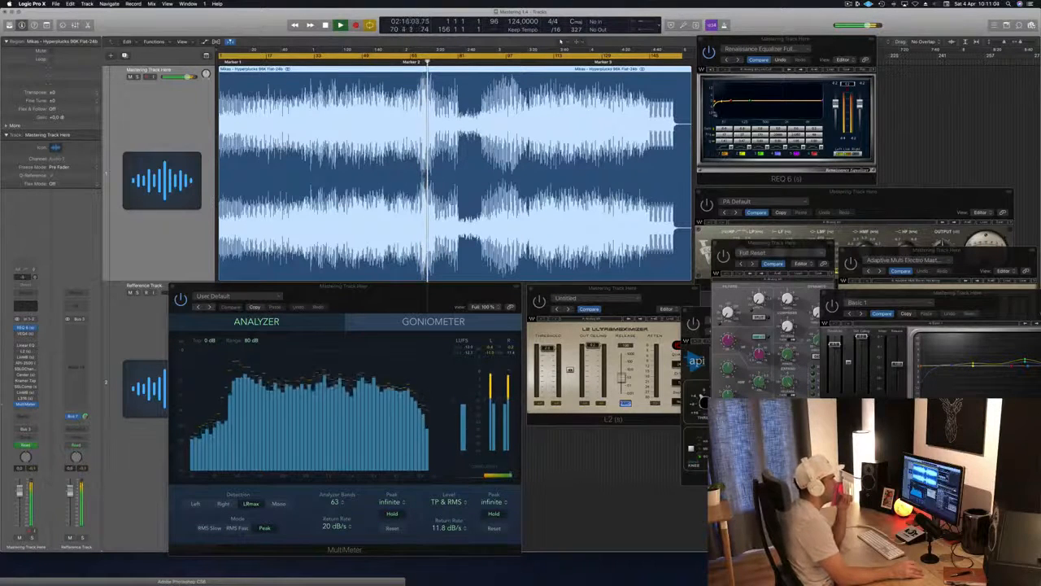
- Audition the section between Marker 2 and Marker 3 with REQ 6 active, and reposition its window slightly
drag(802, 39, 841, 54)
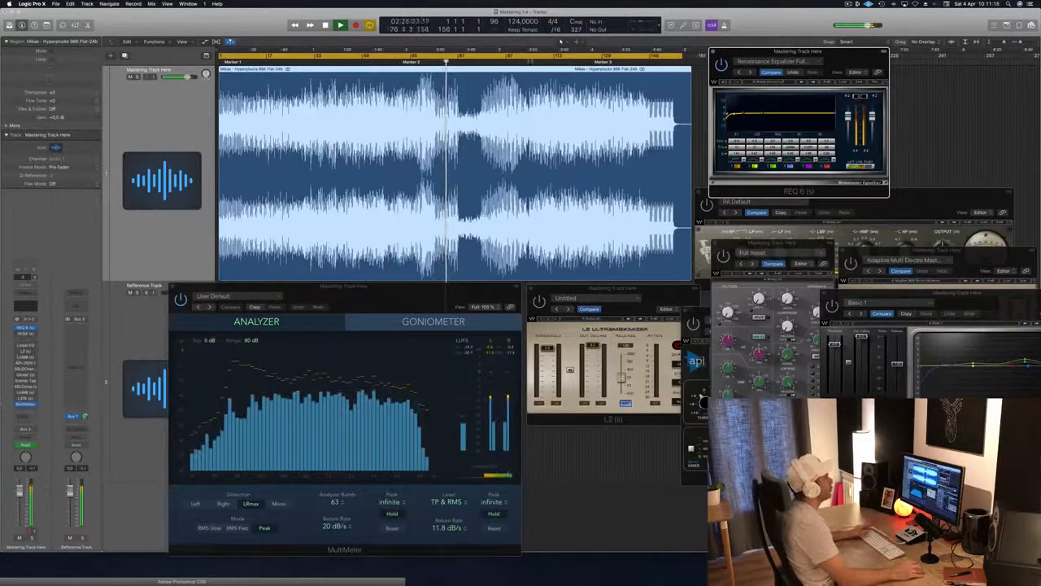
click(528, 61)
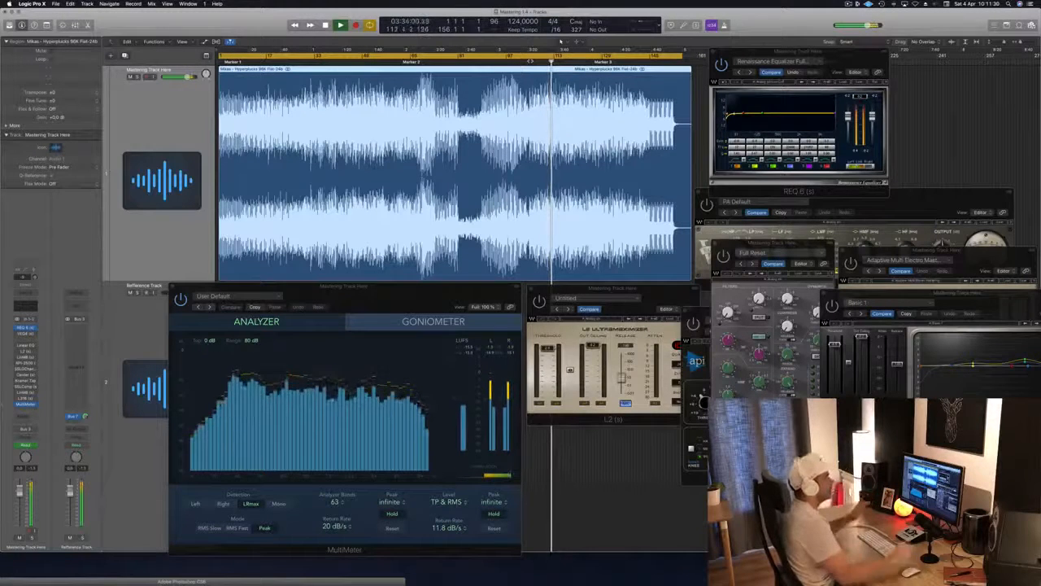
click(835, 64)
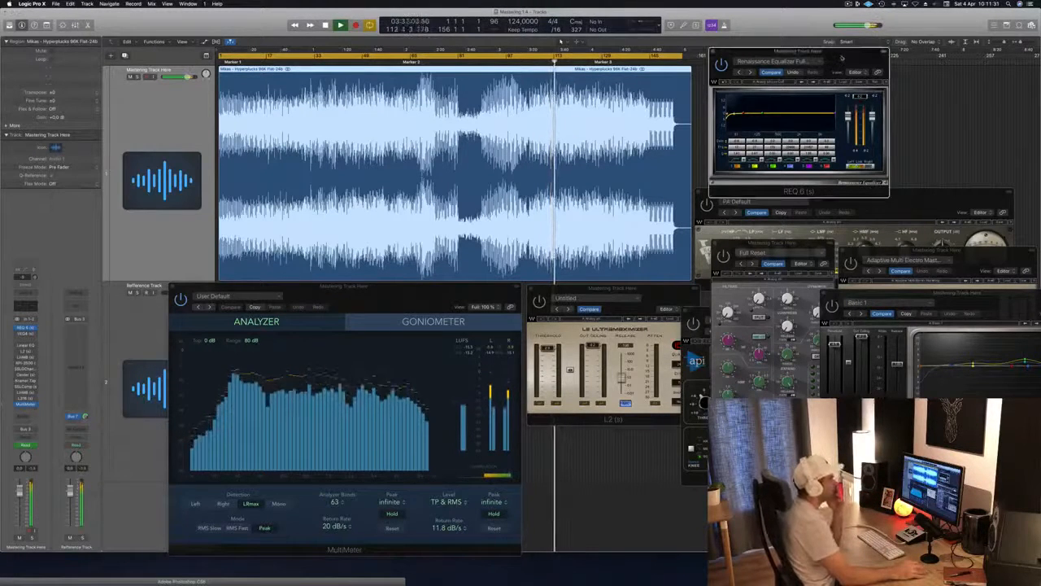
drag(842, 57, 833, 44)
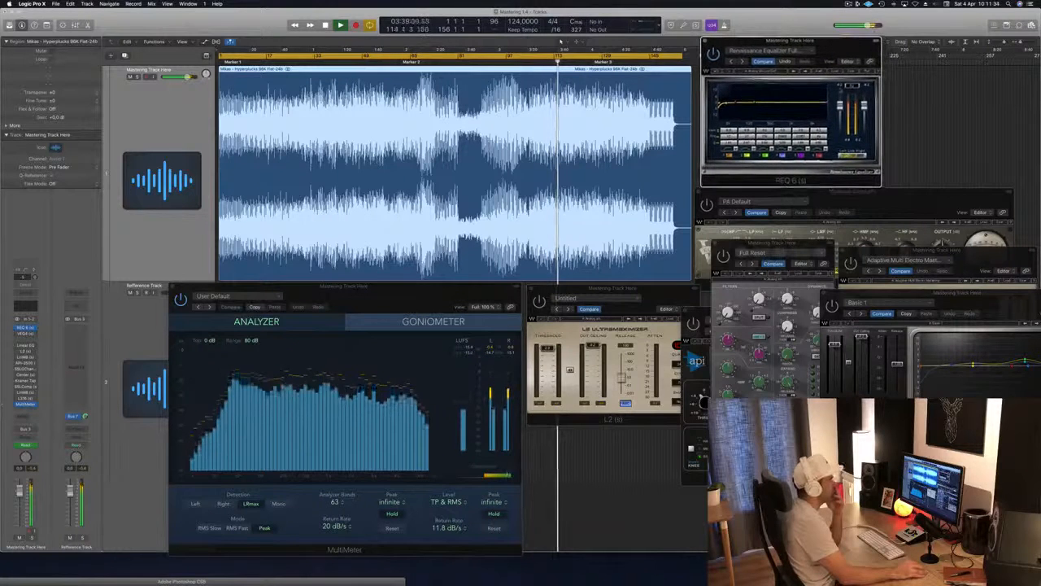
- Reopen the VEQ4 equalizer from the mastering track's inserts, switch it on, and place its window beneath REQ 6
drag(916, 192, 910, 193)
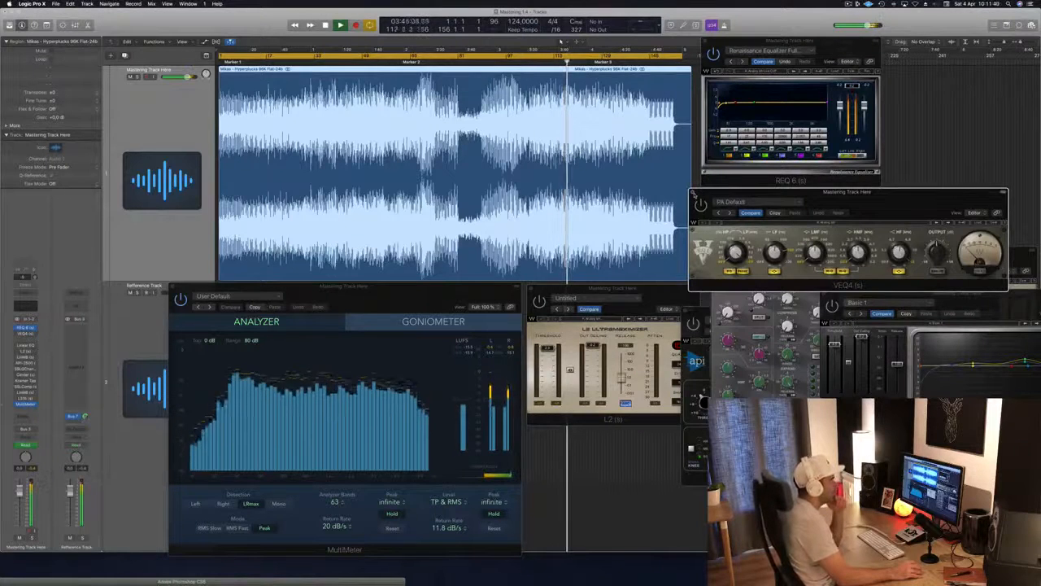
click(694, 194)
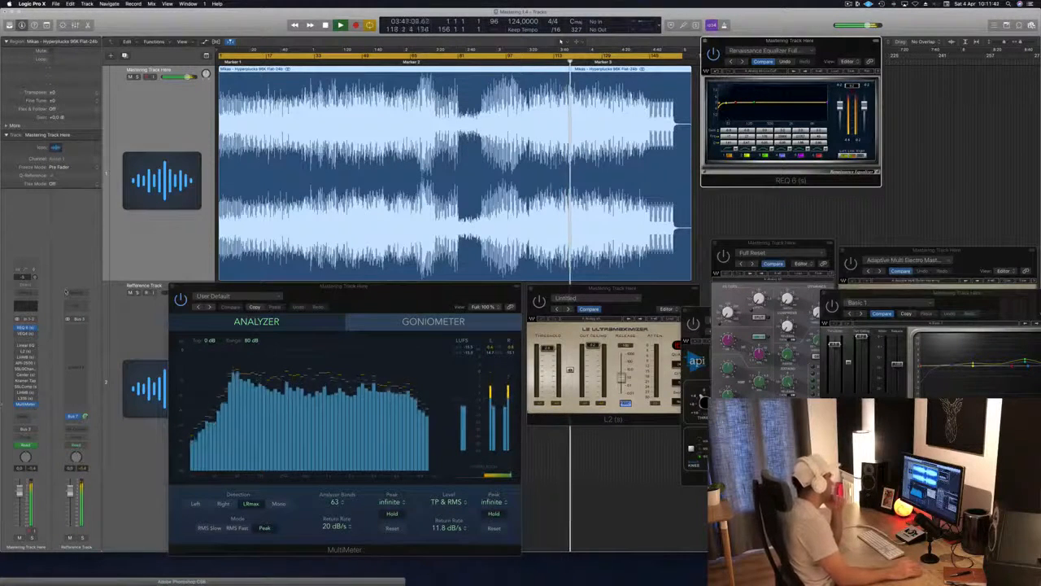
click(26, 334)
mouse_move(910, 208)
mouse_down()
mouse_move(889, 201)
mouse_move(909, 202)
mouse_up()
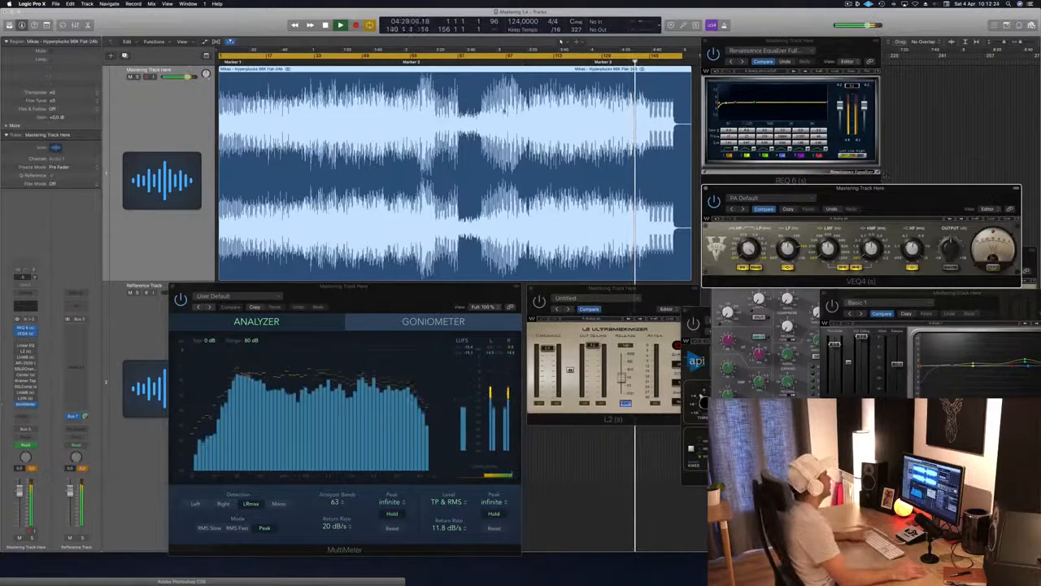
- Restart playback from the beginning and open the Linear Phase EQ, moving and enlarging its window over the waveform
key(Return)
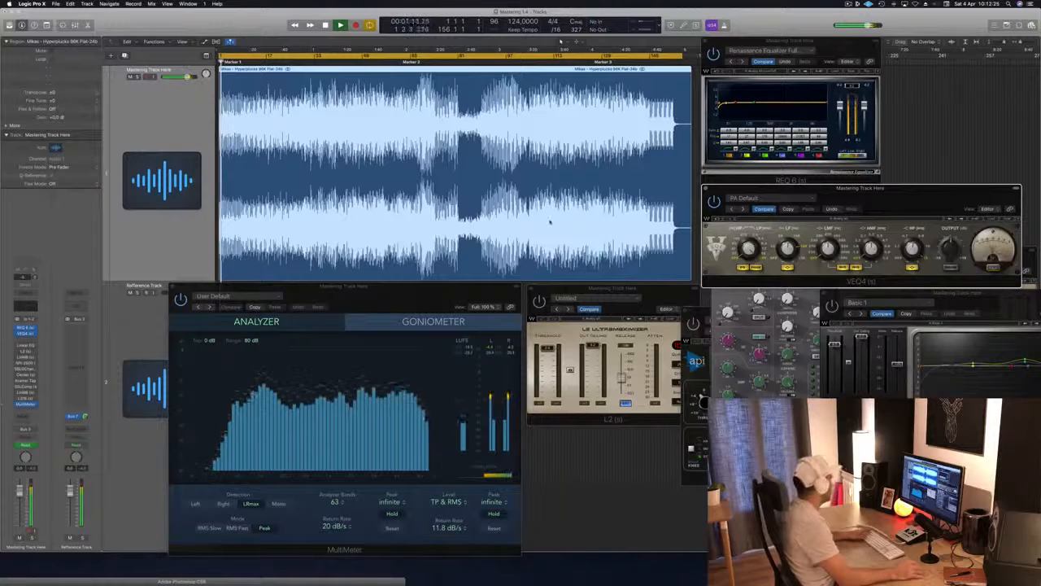
click(24, 347)
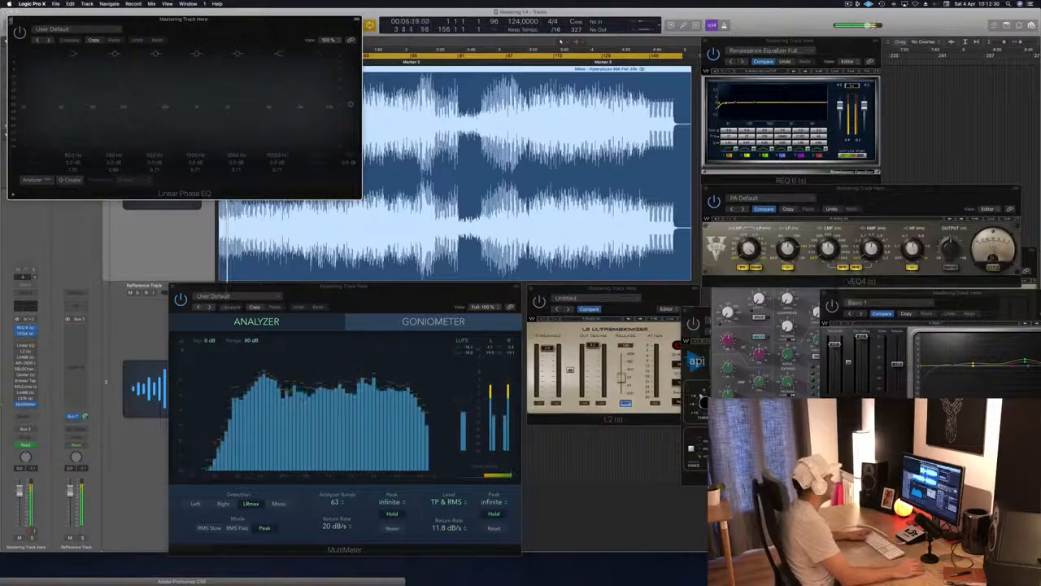
click(11, 20)
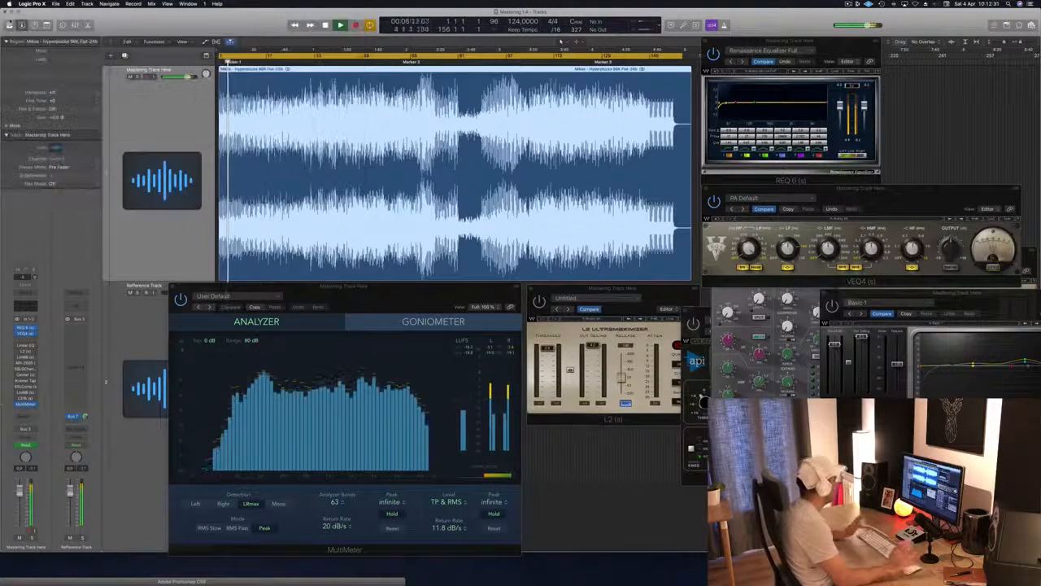
click(27, 347)
drag(273, 30, 552, 47)
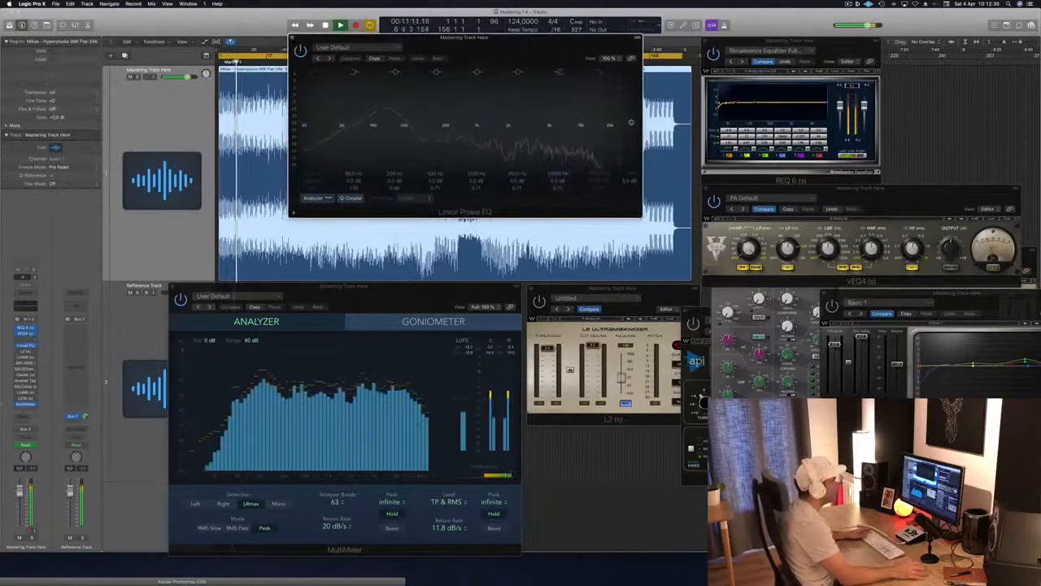
drag(641, 217, 836, 295)
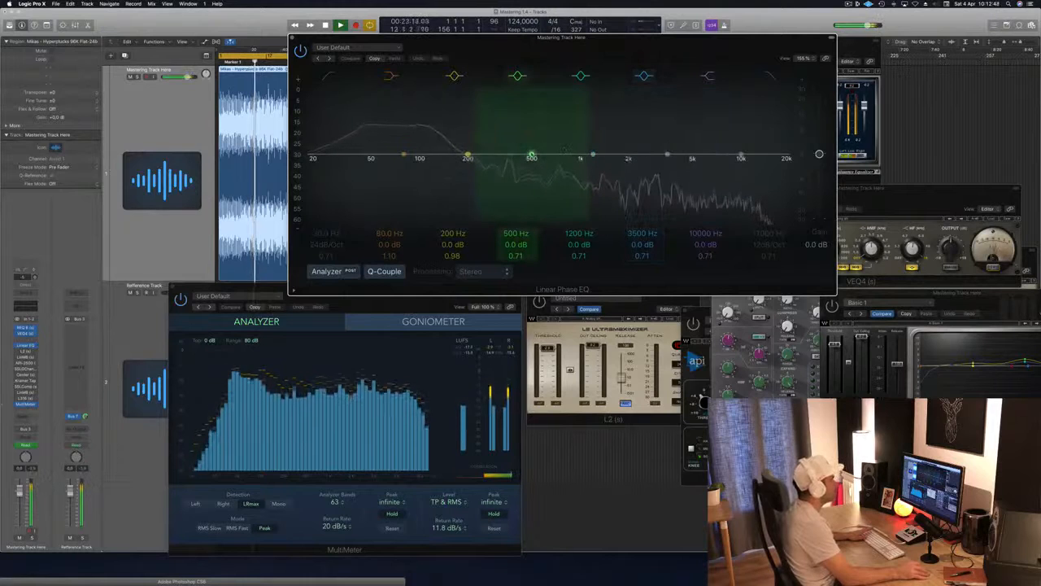
- In the Linear Phase EQ, move the 500 Hz band to 470 Hz, boost the high shelf 1.9 dB at 8500 Hz, and close its window
mouse_move(532, 155)
mouse_down()
mouse_move(531, 137)
mouse_move(522, 140)
mouse_up()
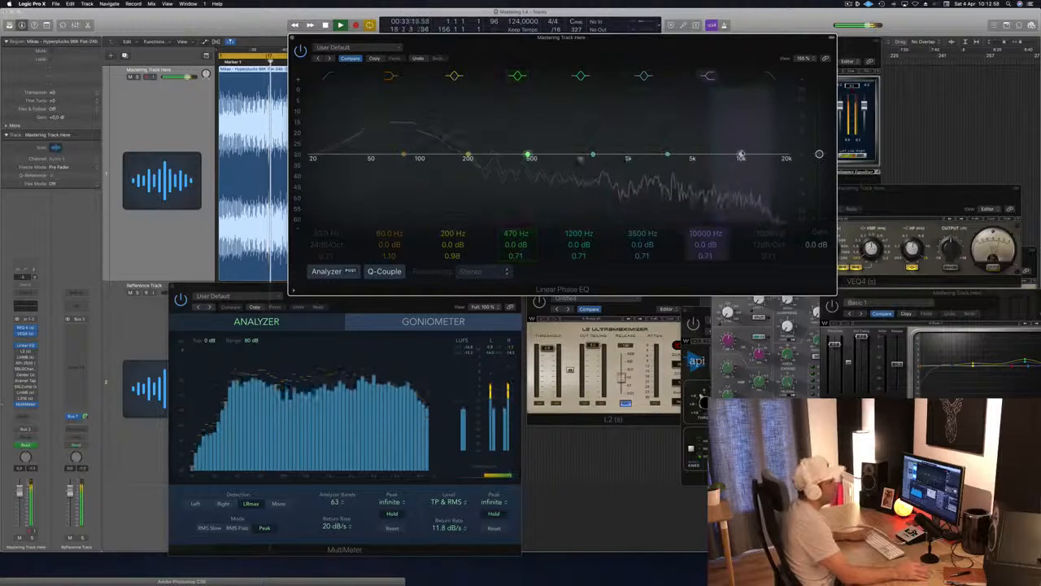
mouse_move(741, 154)
mouse_down()
mouse_move(741, 143)
mouse_move(726, 151)
mouse_up()
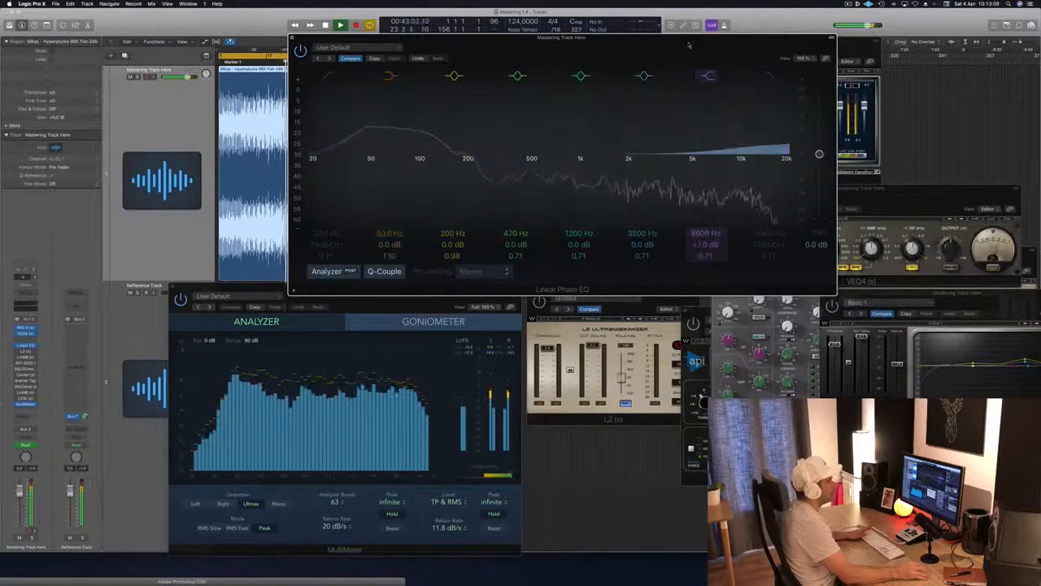
drag(498, 30, 561, 40)
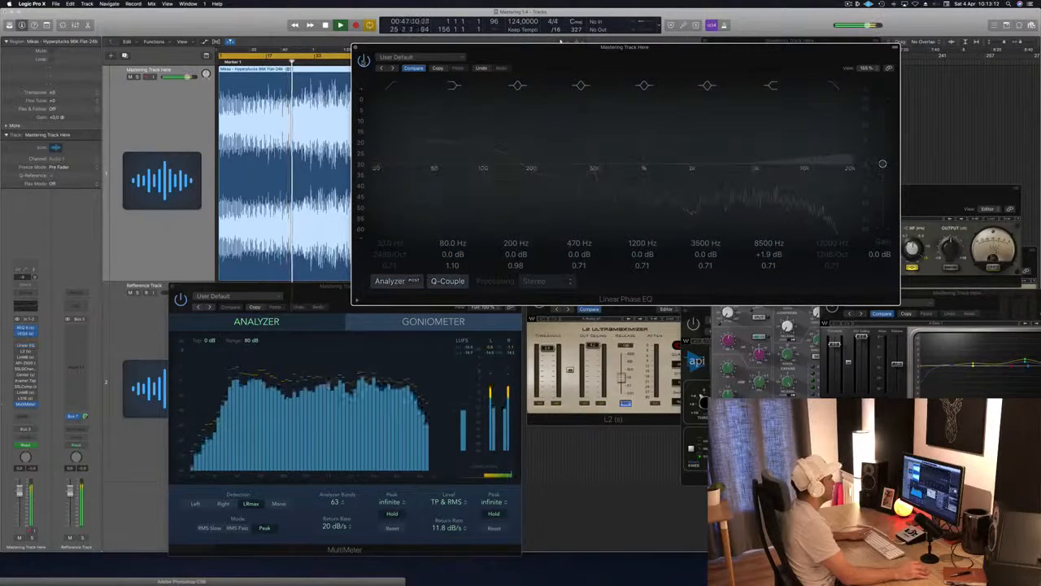
drag(560, 39, 576, 40)
drag(714, 60, 680, 61)
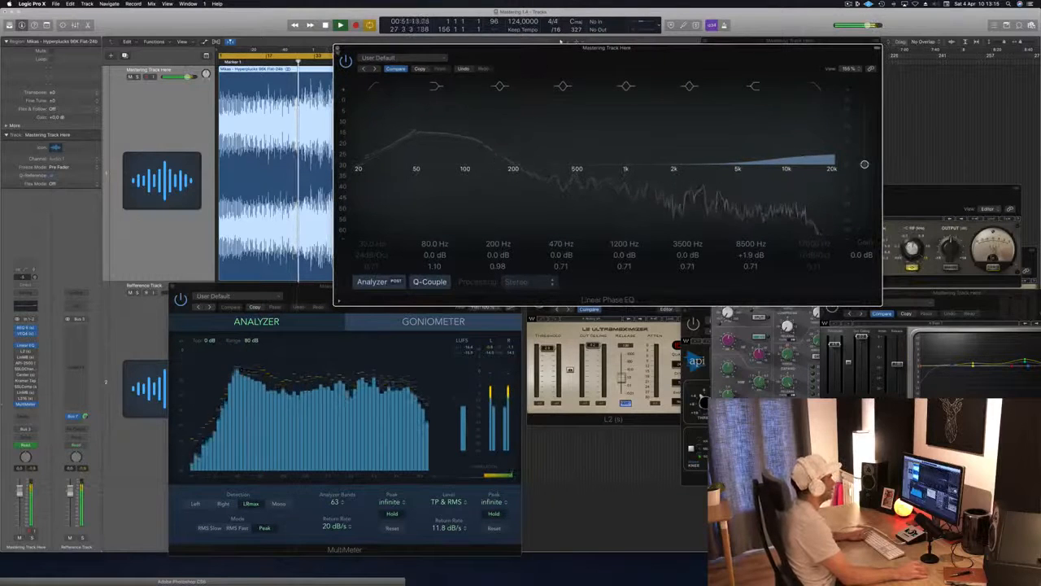
click(338, 47)
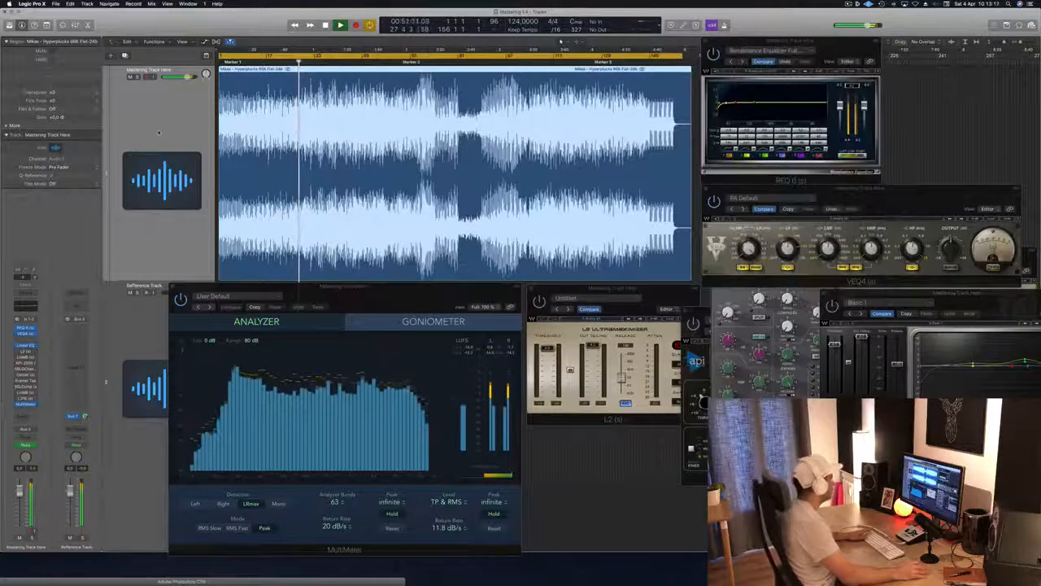
key(super+w)
- Bring up the L2 Ultramaximizer, switch it on for playback, and place its window beside the MultiMeter
click(26, 352)
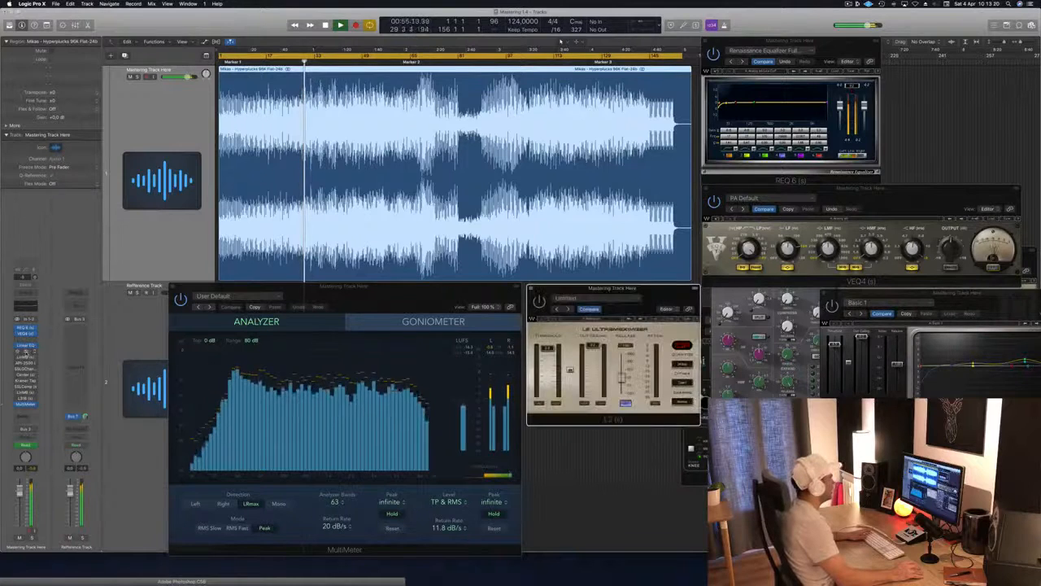
drag(660, 290, 868, 130)
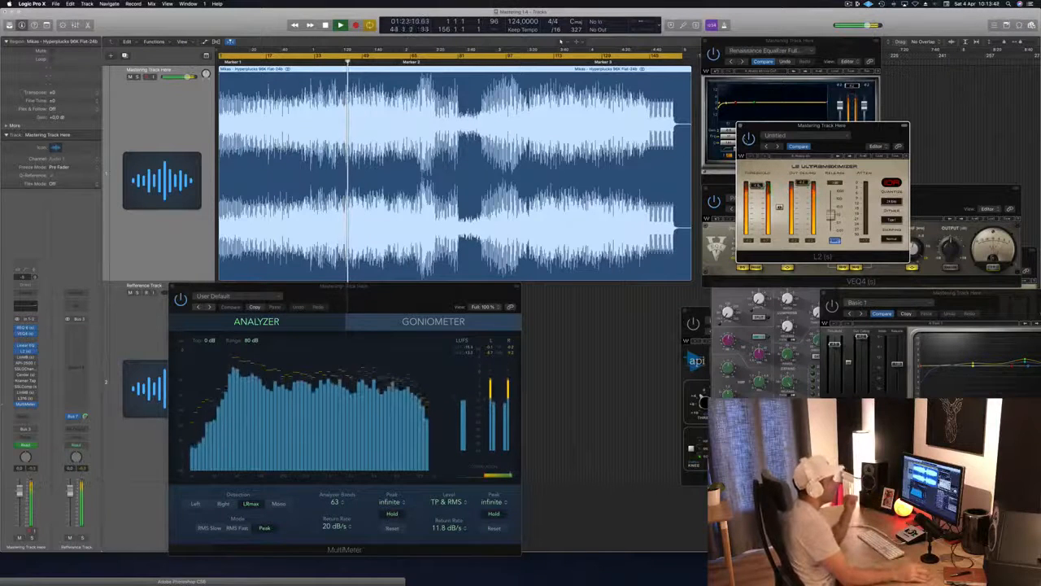
drag(832, 128, 633, 301)
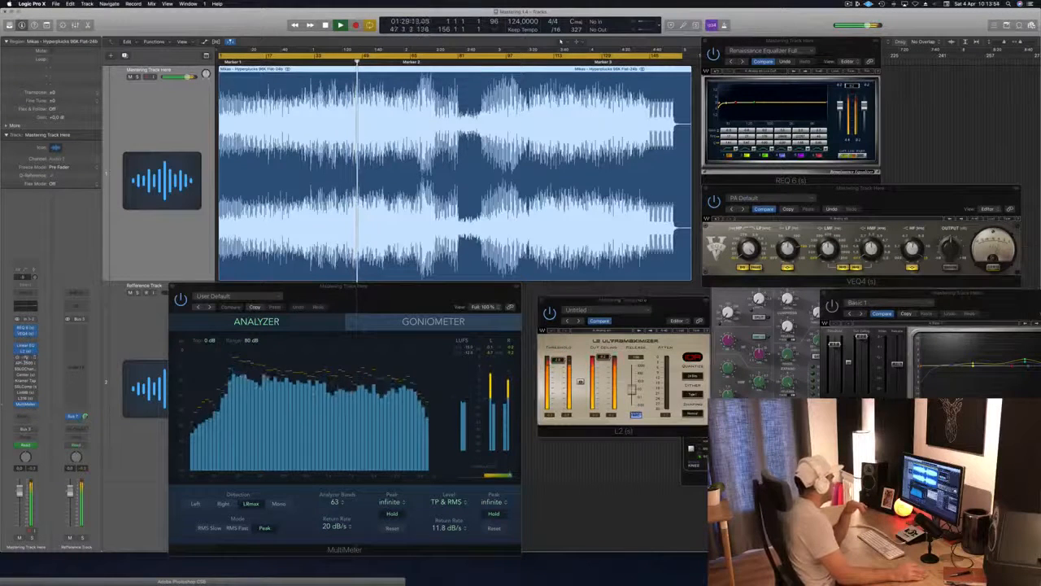
- Open the LinMB multiband compressor from the mastering track's inserts and move its window down beside the L2
click(25, 358)
drag(988, 258, 838, 154)
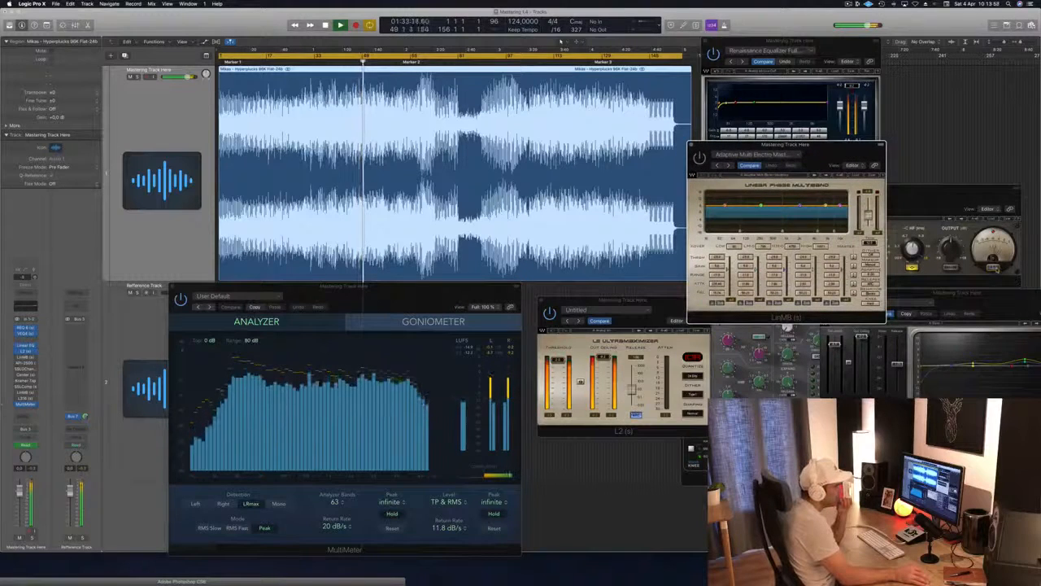
click(993, 267)
drag(830, 153, 809, 267)
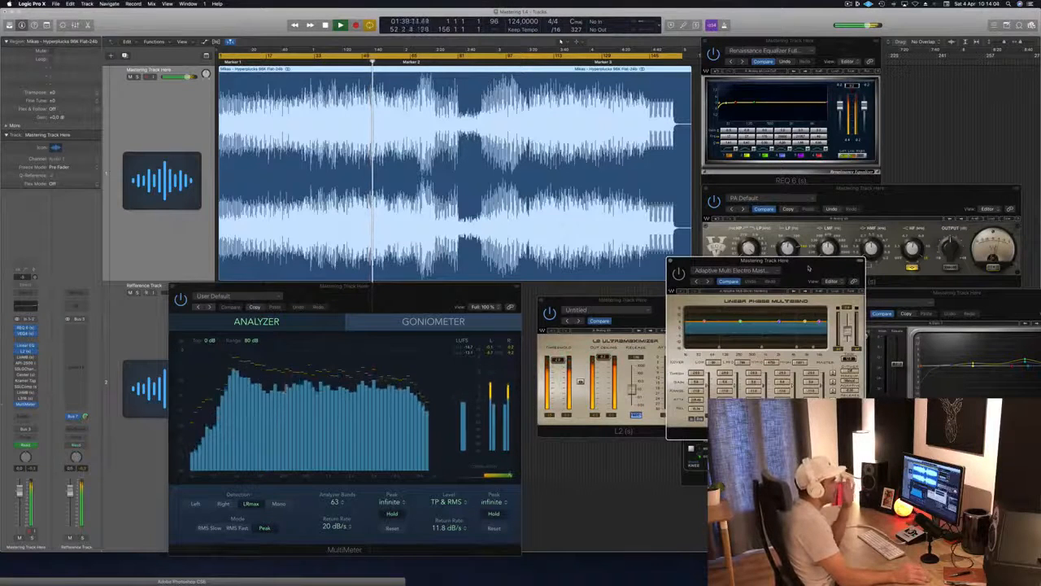
drag(808, 268, 805, 266)
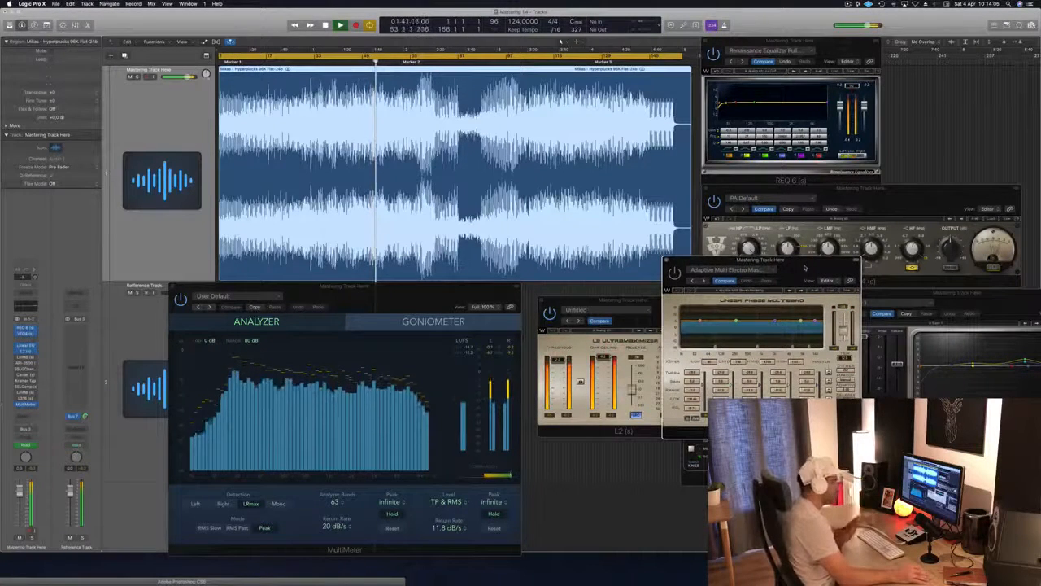
drag(804, 266, 778, 299)
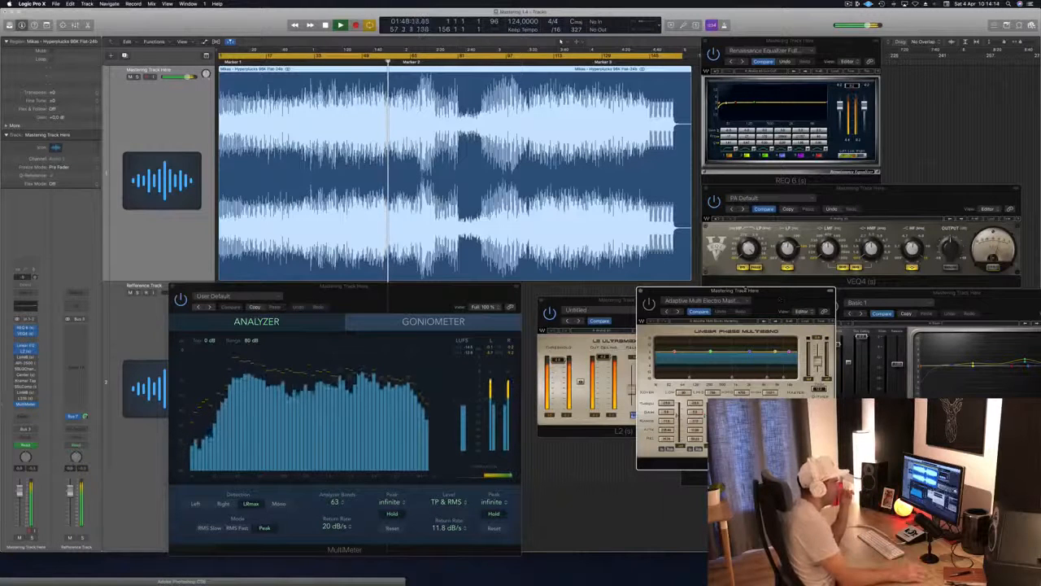
- Switch on the LinMB during playback and place its window below REQ 6, over the VEQ4
drag(692, 292, 703, 213)
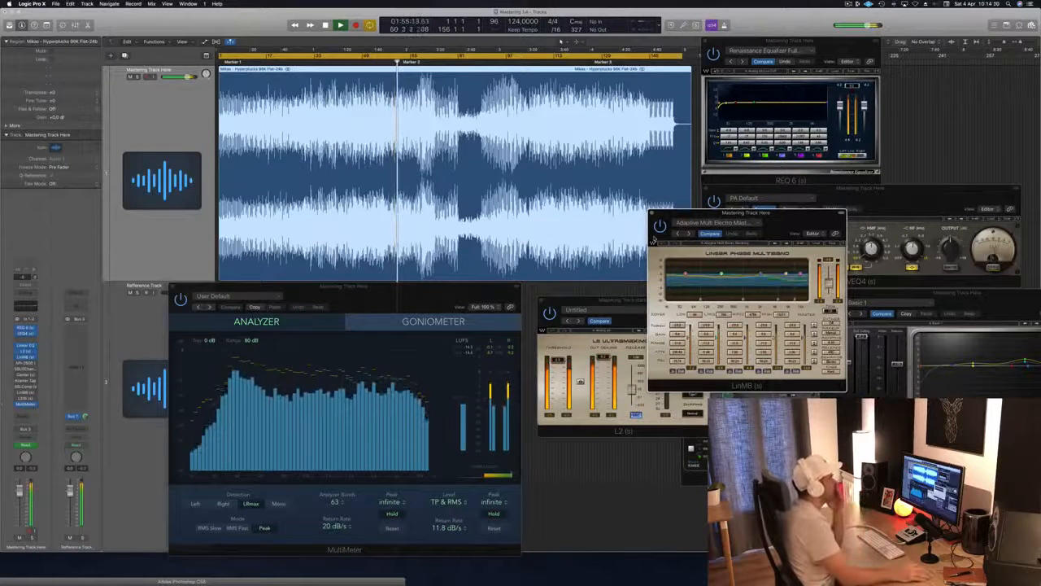
drag(793, 214, 831, 201)
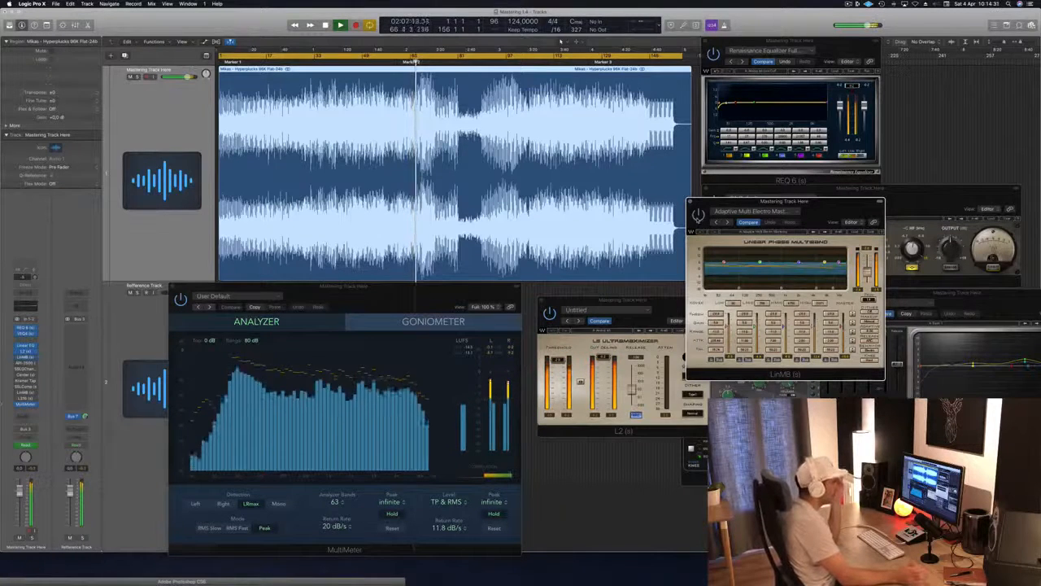
drag(718, 202, 704, 203)
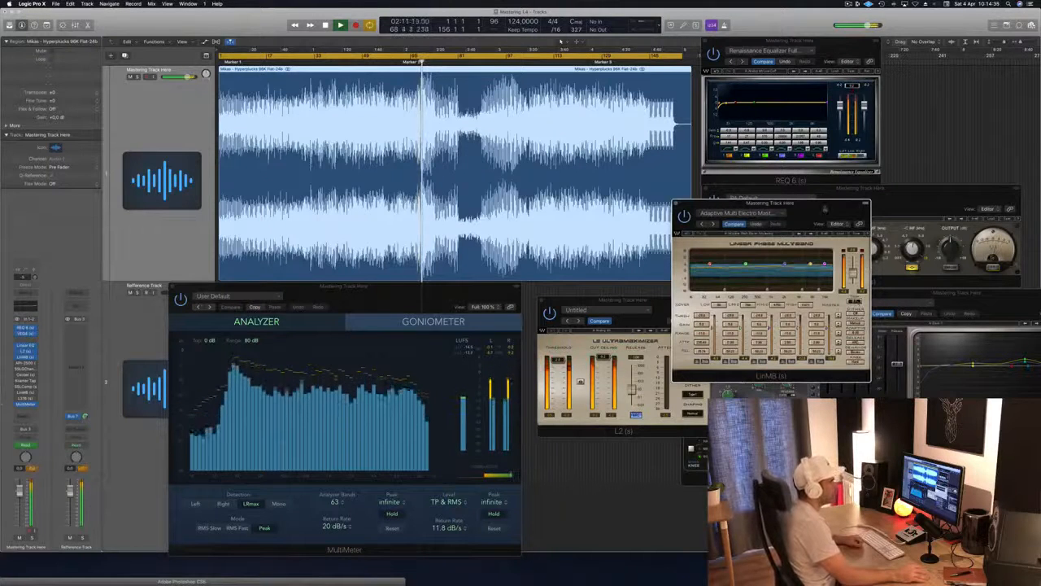
drag(825, 210, 841, 154)
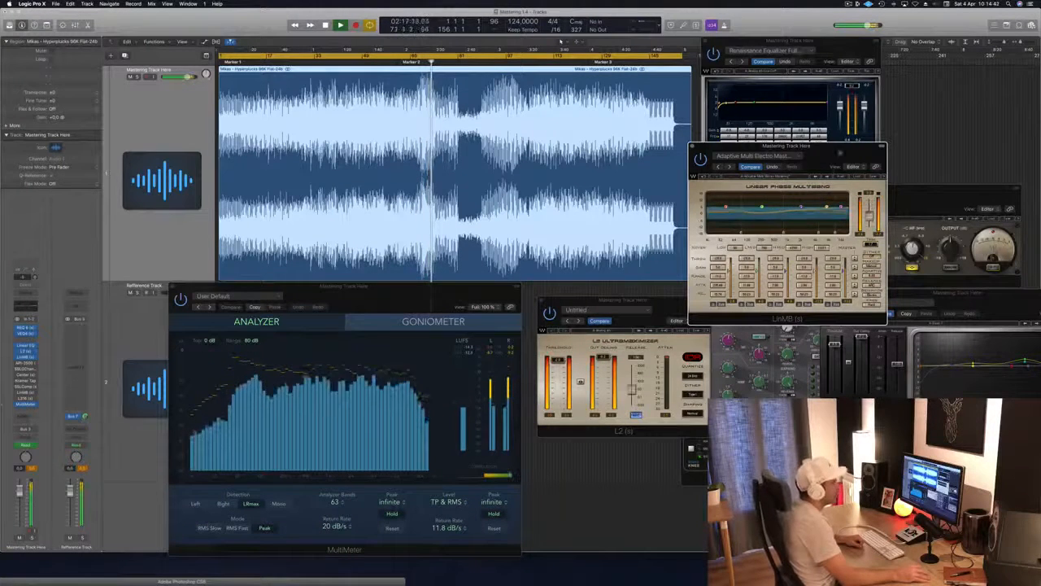
drag(838, 150, 847, 147)
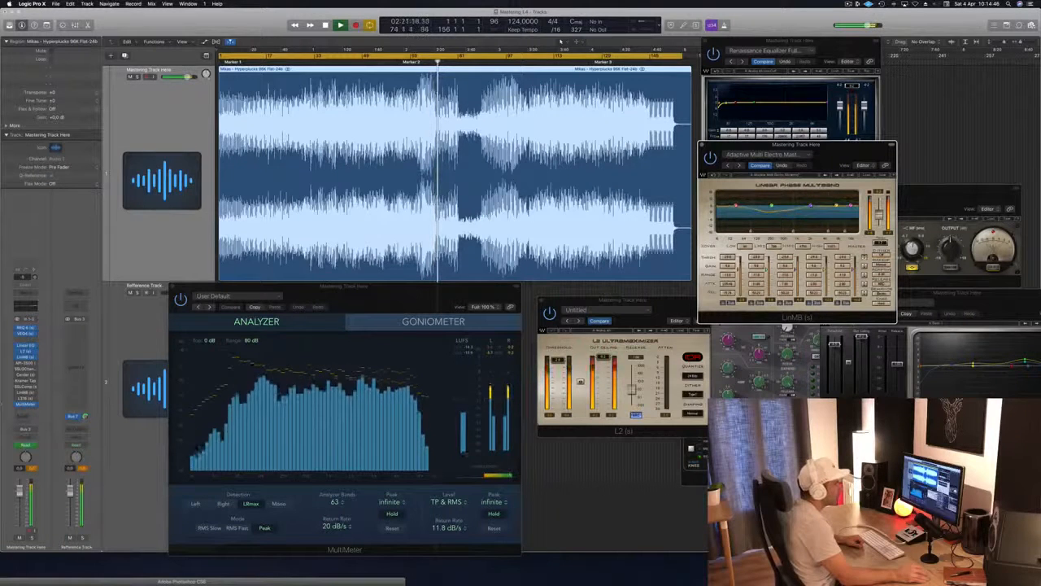
click(948, 189)
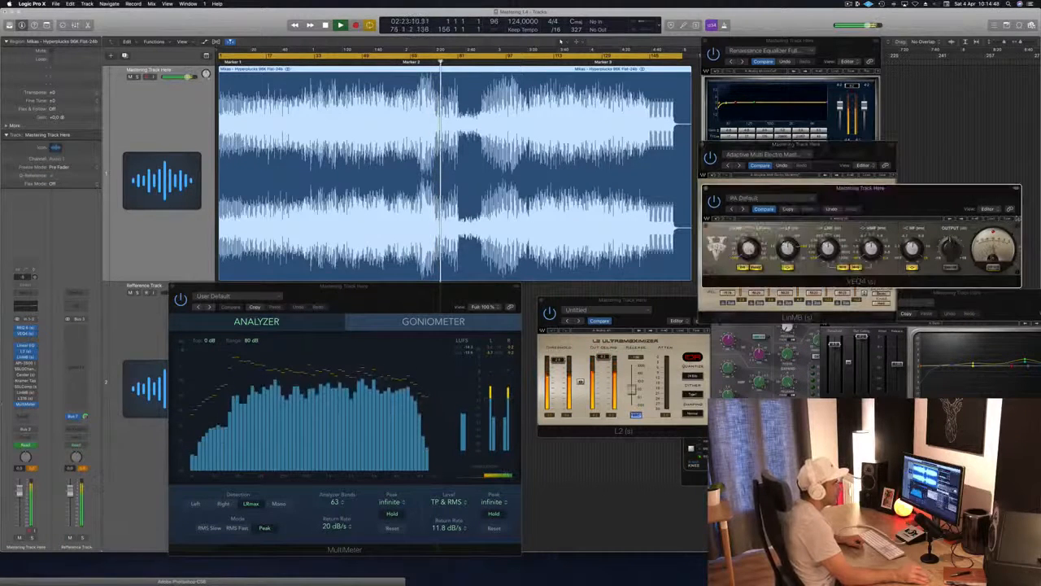
drag(848, 152, 864, 217)
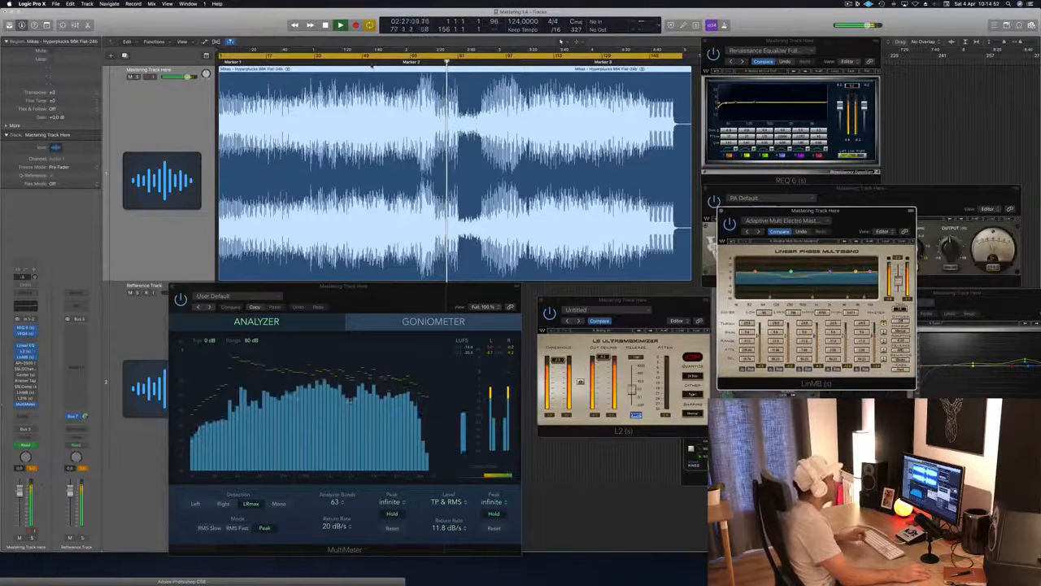
- Move the start of the cycle range to bar 47, restart playback there, and bring the LinMB window into focus
key(space)
key(space)
click(315, 65)
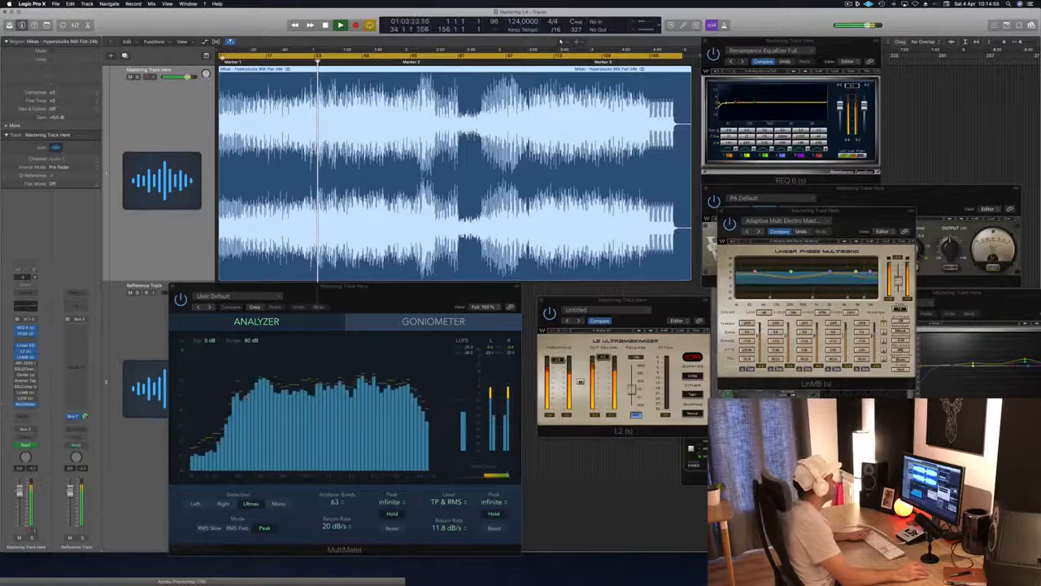
drag(218, 56, 356, 56)
key(space)
key(space)
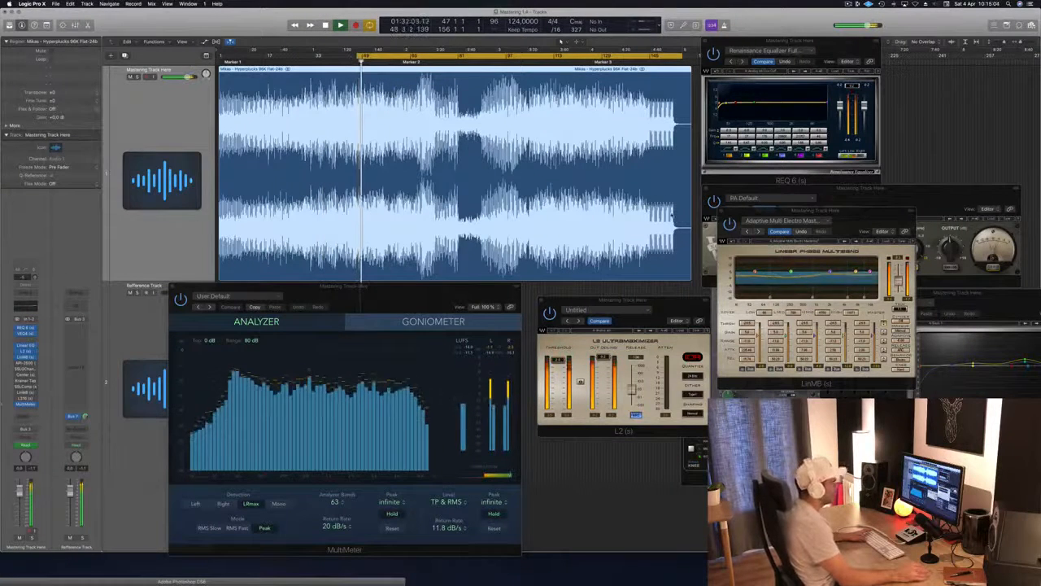
click(815, 210)
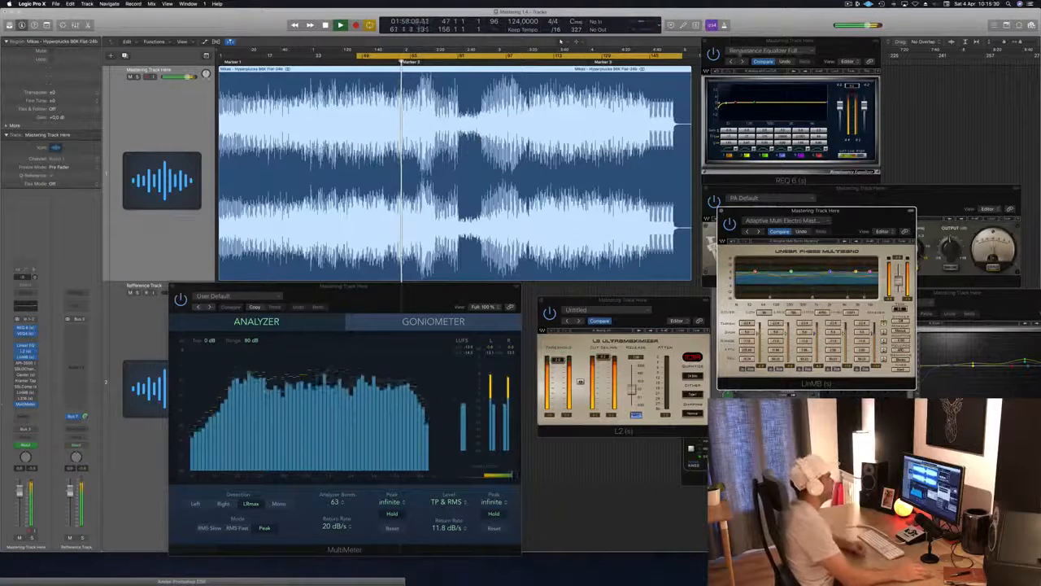
- Open the API-2500 compressor from the mastering track's inserts, switch it on, and place its window between the MultiMeter and L2
click(413, 302)
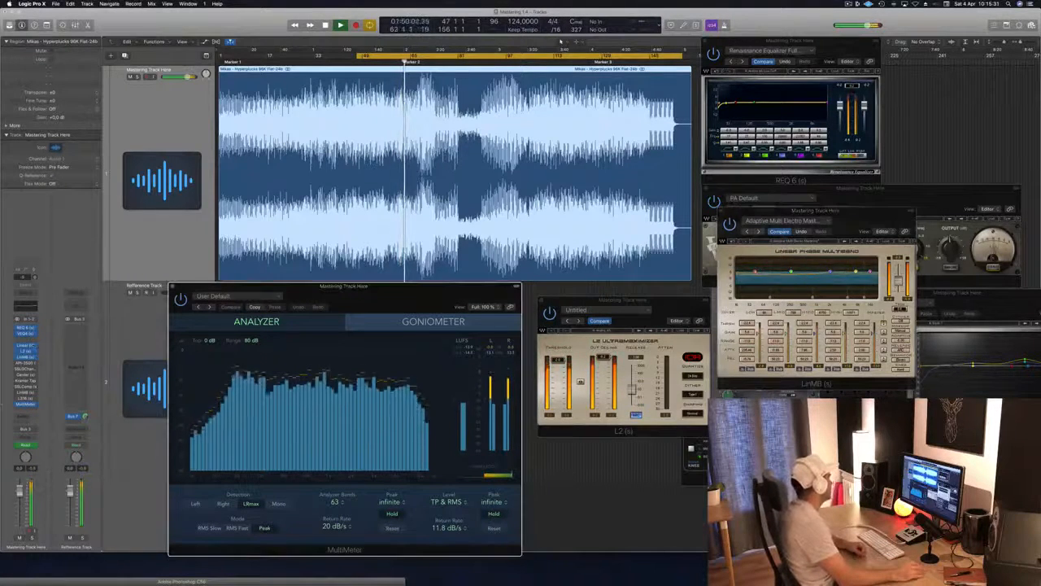
click(26, 364)
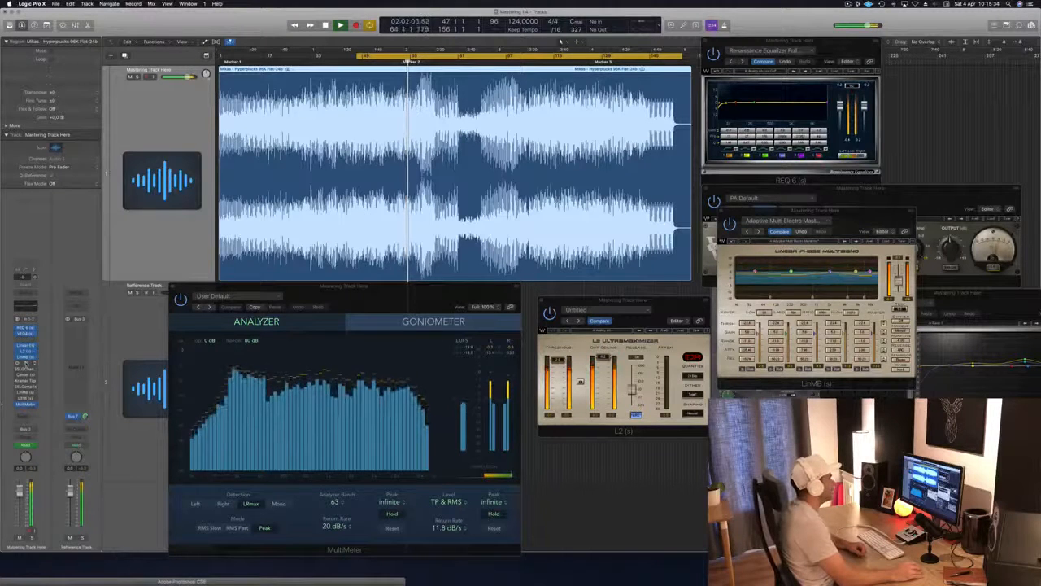
click(26, 364)
drag(838, 322, 573, 339)
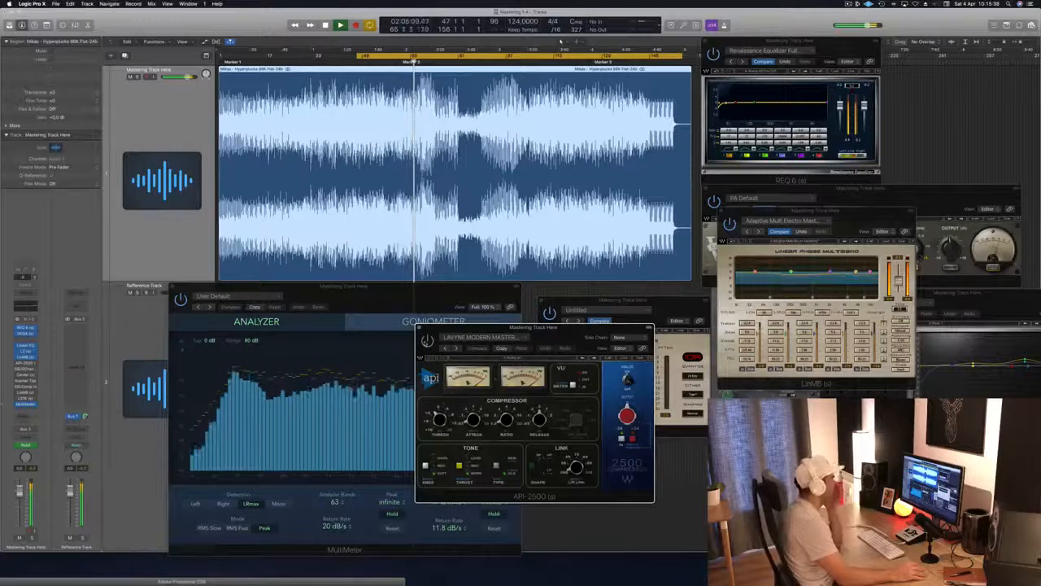
drag(568, 331, 570, 309)
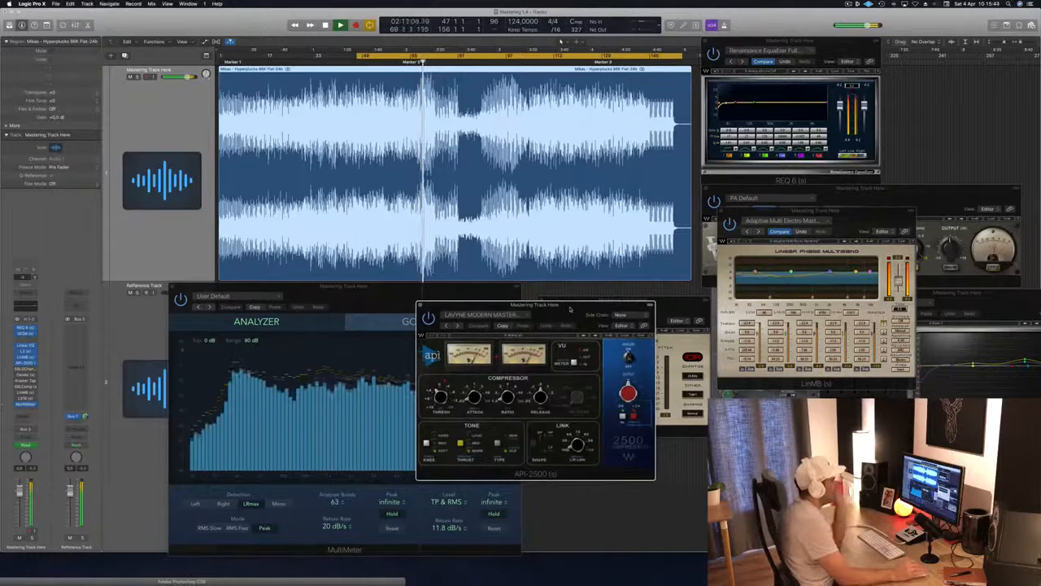
drag(570, 309, 567, 288)
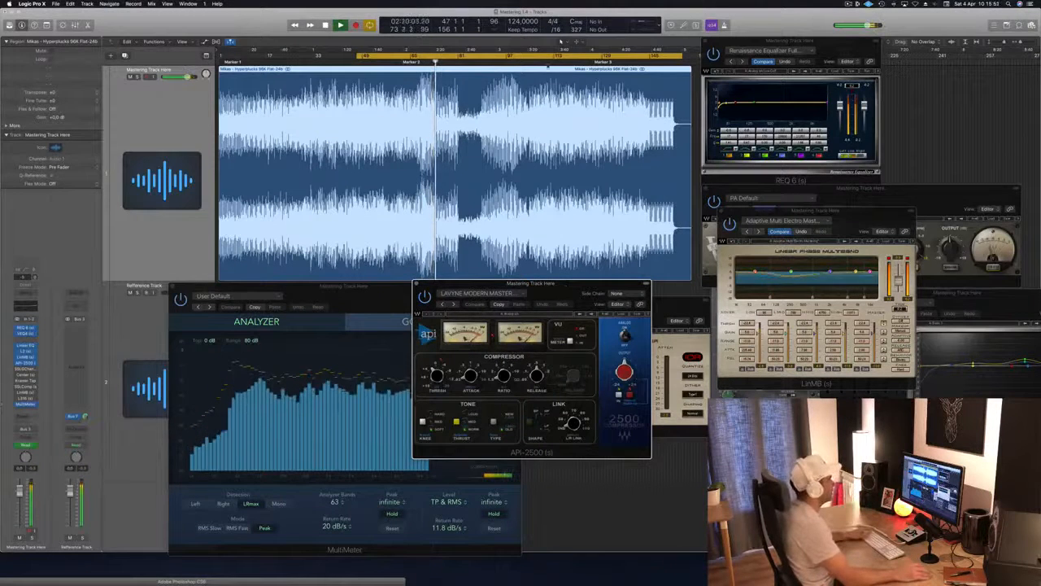
- Move the start of the cycle range to bar 105 and restart playback from there
click(531, 62)
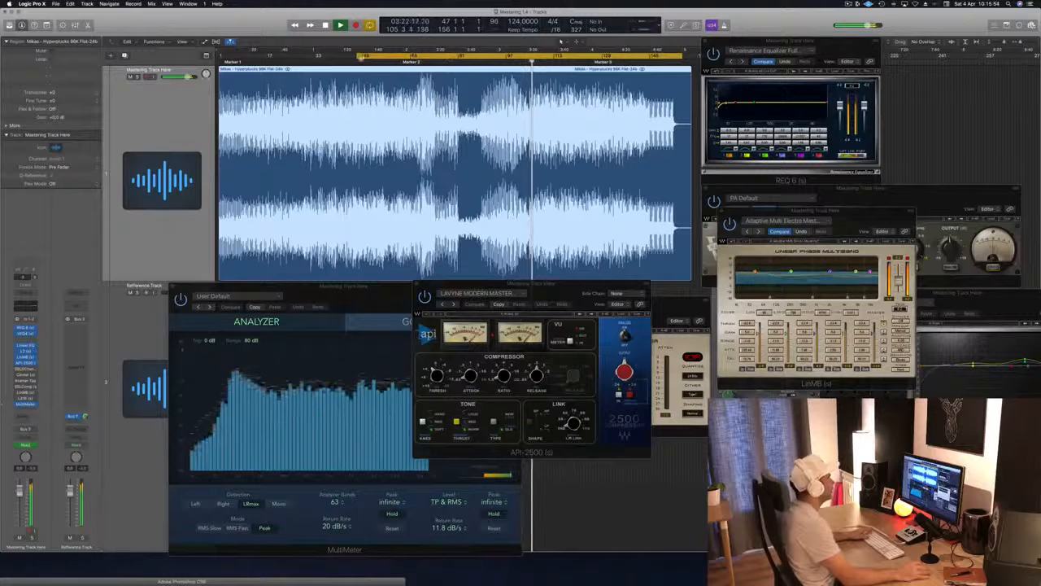
drag(358, 57, 530, 58)
key(space)
key(space)
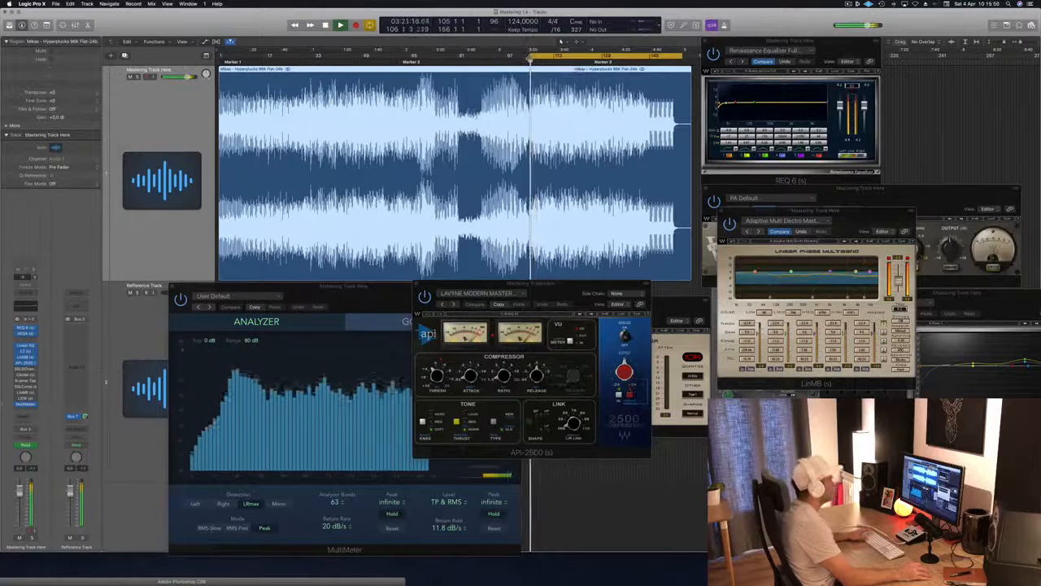
- Spread the API-2500 and LinMB windows apart, close the API-2500, and bring the MultiMeter into focus
drag(566, 290, 592, 241)
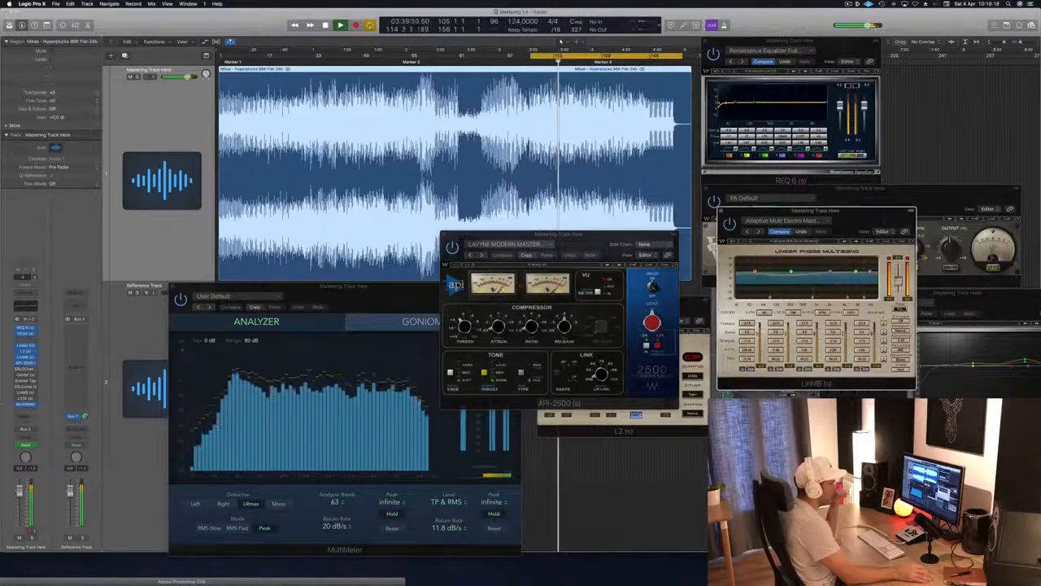
drag(875, 218, 965, 204)
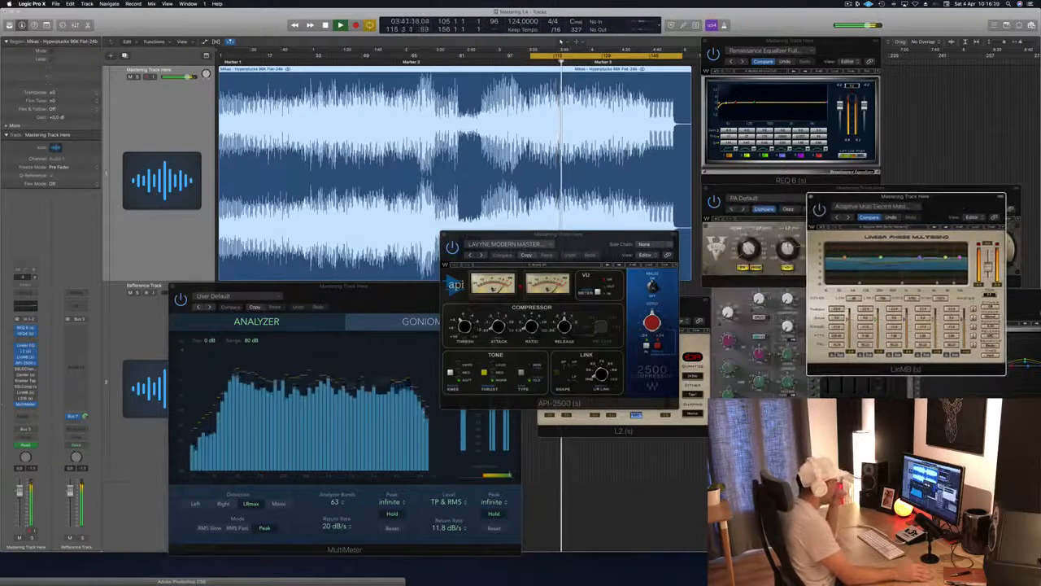
drag(611, 238, 637, 235)
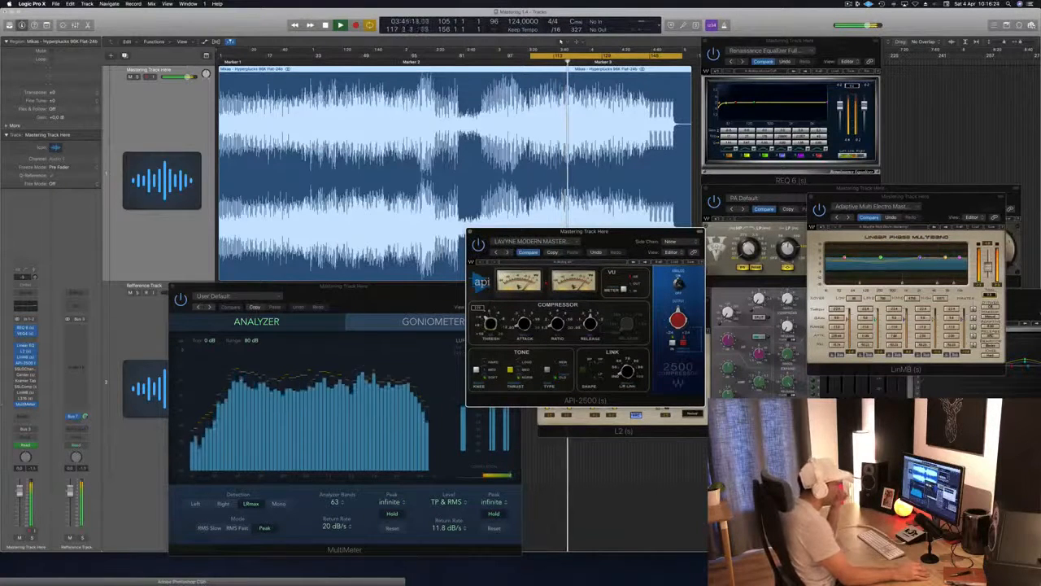
drag(479, 231, 514, 235)
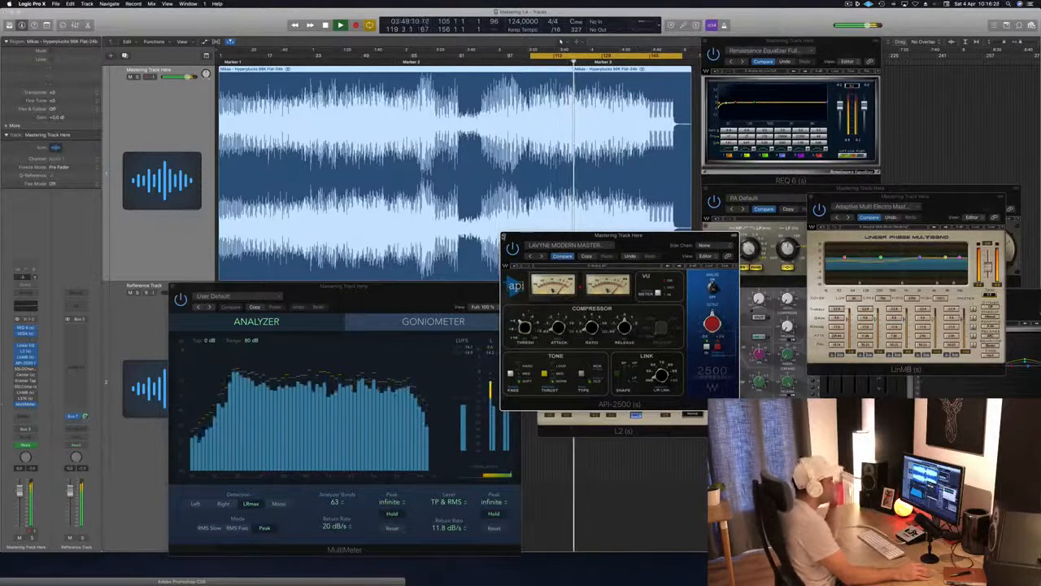
click(503, 236)
click(469, 355)
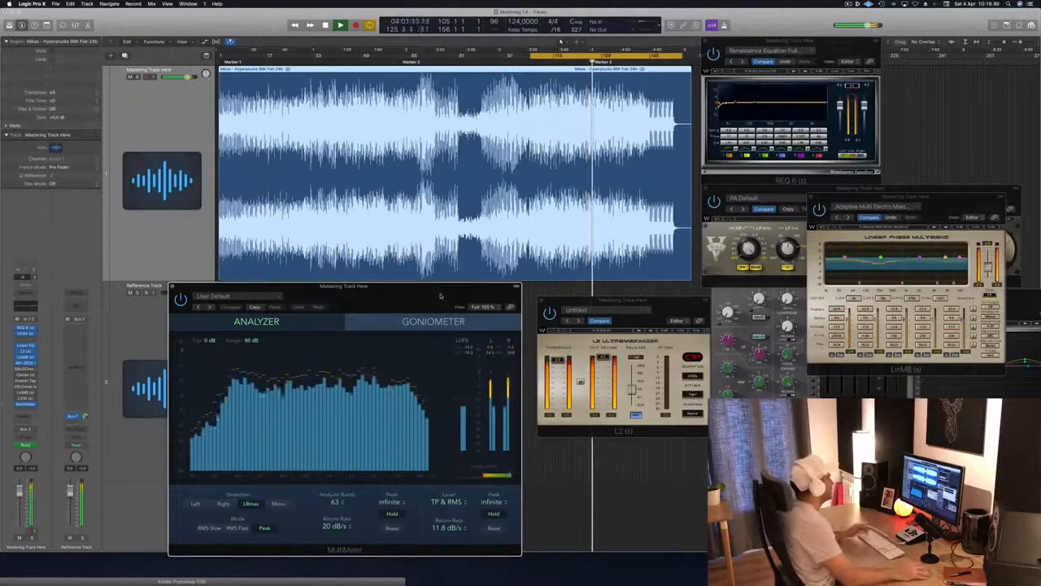
- Open the SSL G-Channel from the mastering track's inserts, switch it on, and audition it by pausing and resuming playback
drag(440, 297, 443, 296)
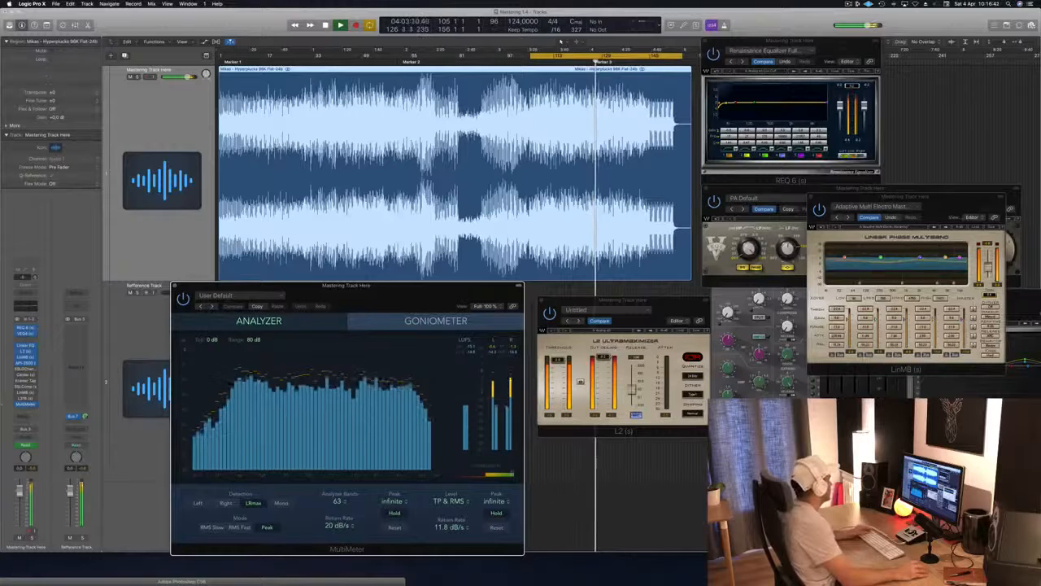
click(26, 370)
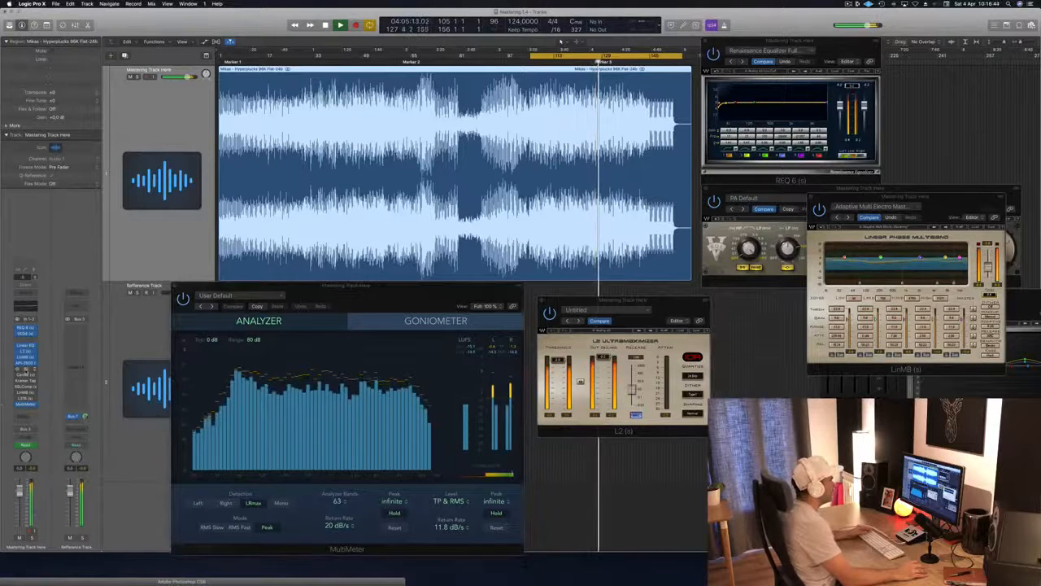
click(26, 370)
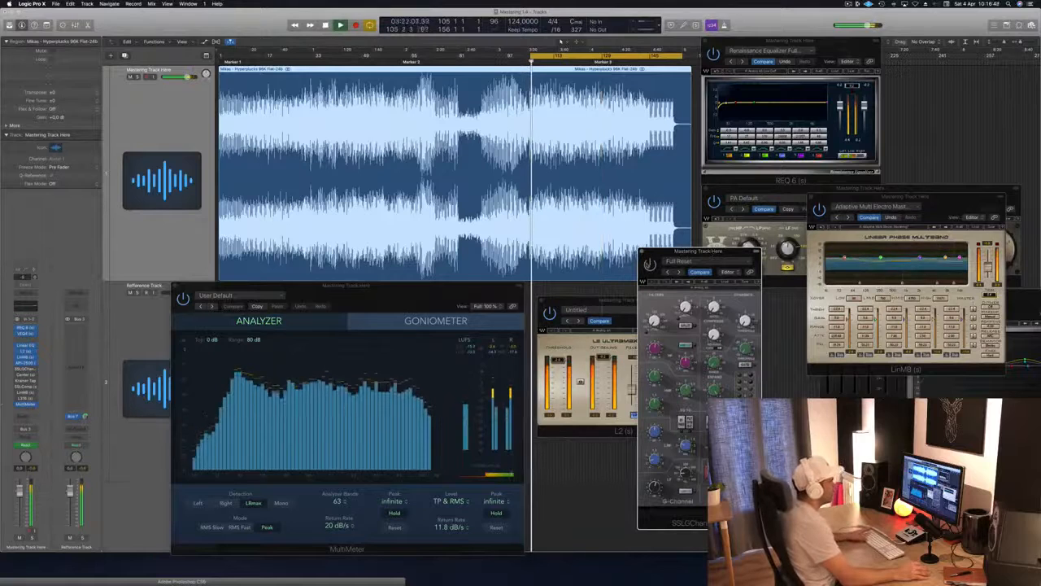
key(space)
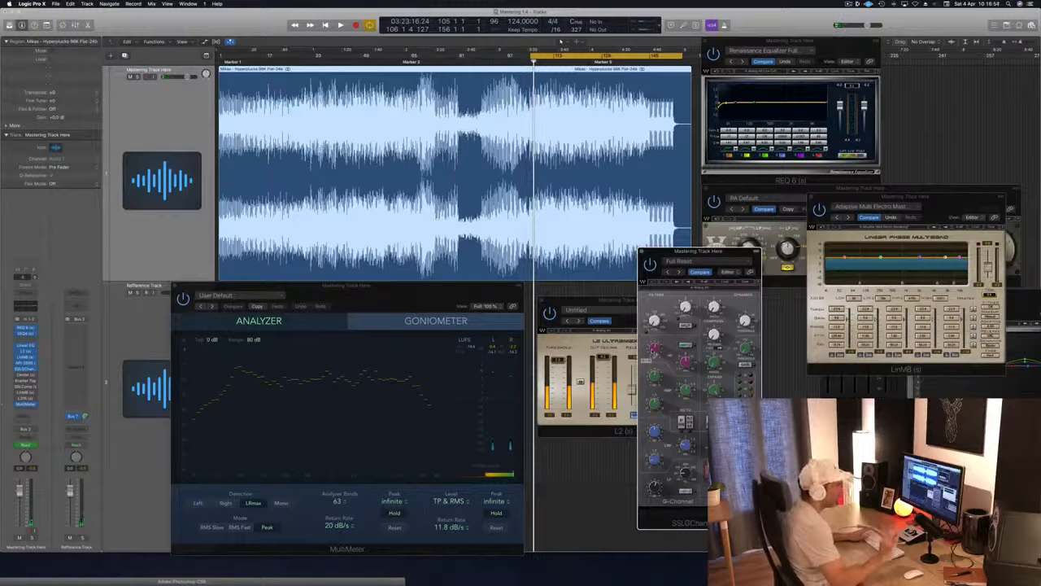
key(space)
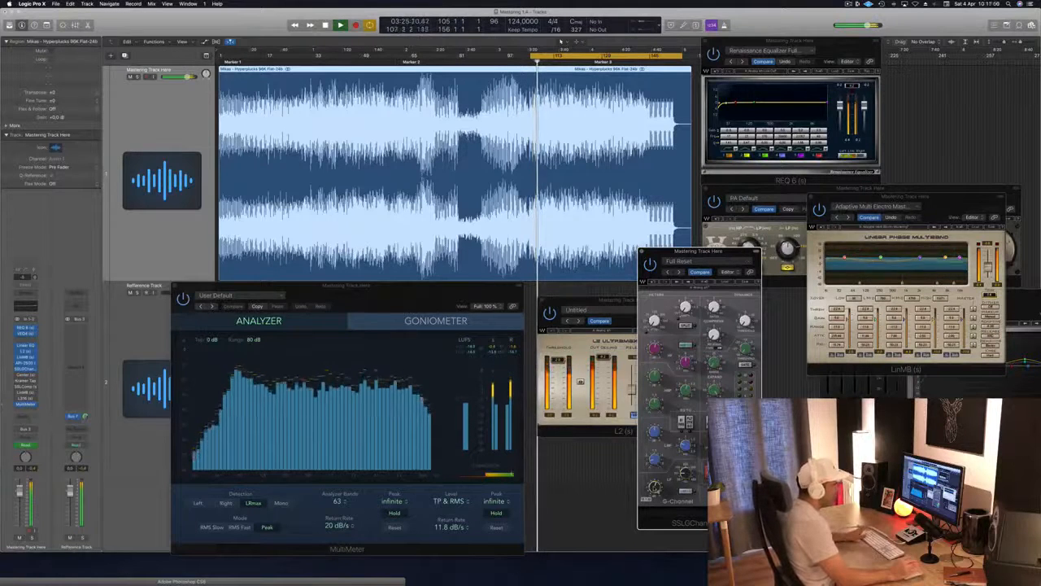
key(space)
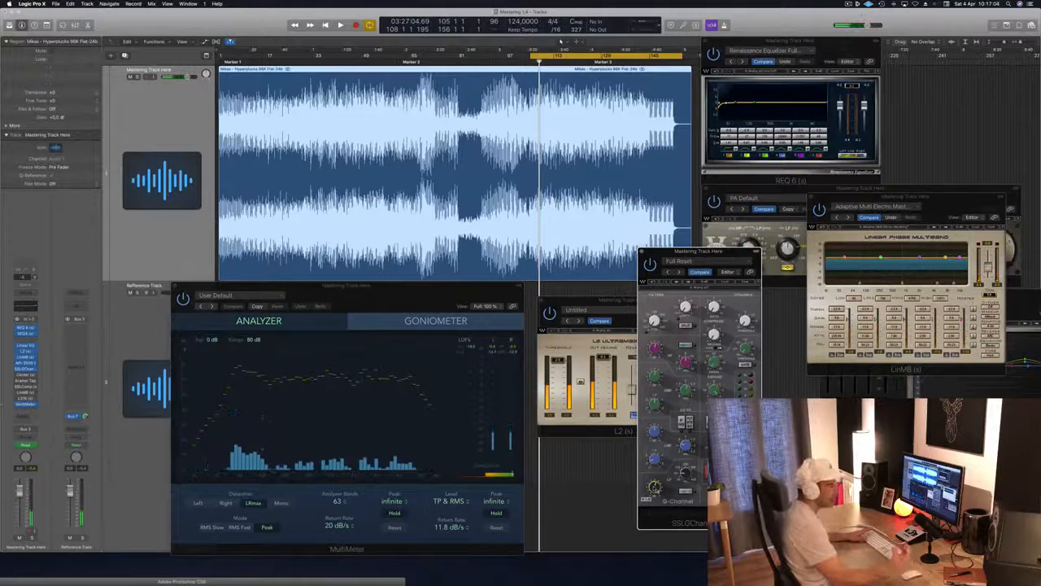
key(space)
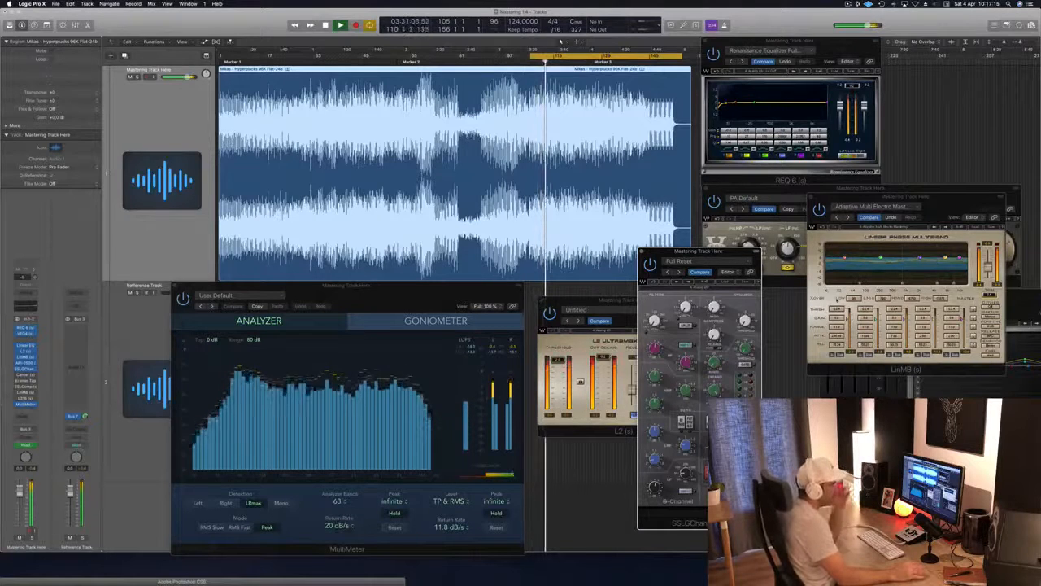
- Move the LinMB window clear of the VEQ4, open and switch on the Center plug-in, and place it over the waveform during playback
drag(950, 201, 980, 262)
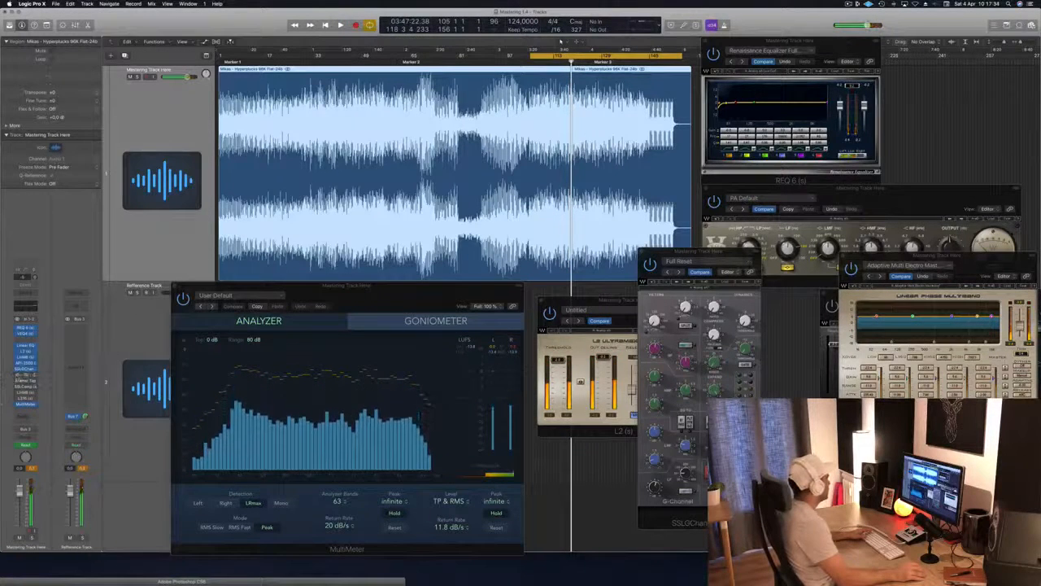
click(25, 375)
key(space)
drag(137, 22, 577, 192)
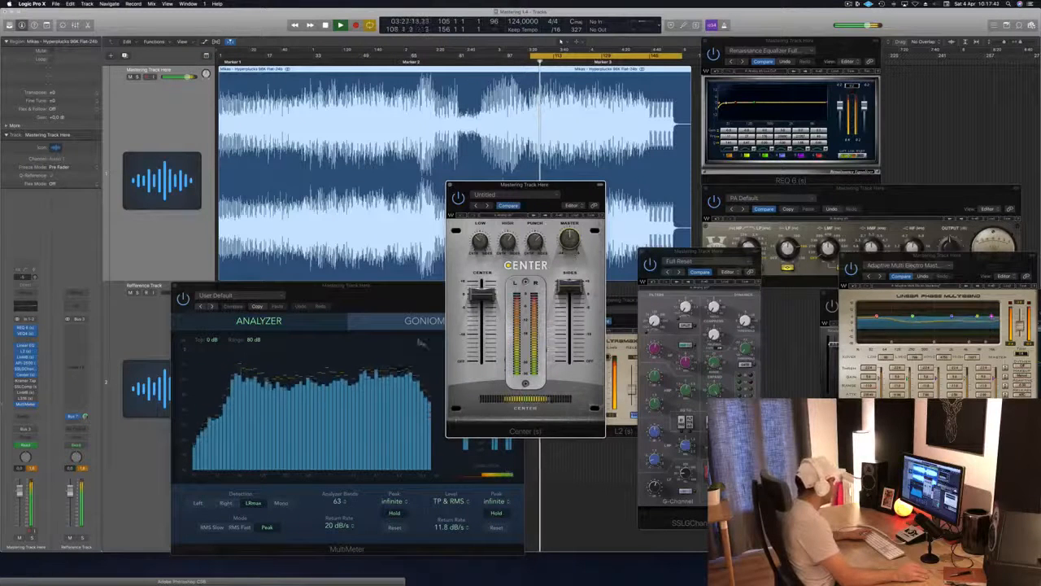
- Audition the Center plug-in on the mastering track by stopping and restarting the cycle playback
click(34, 470)
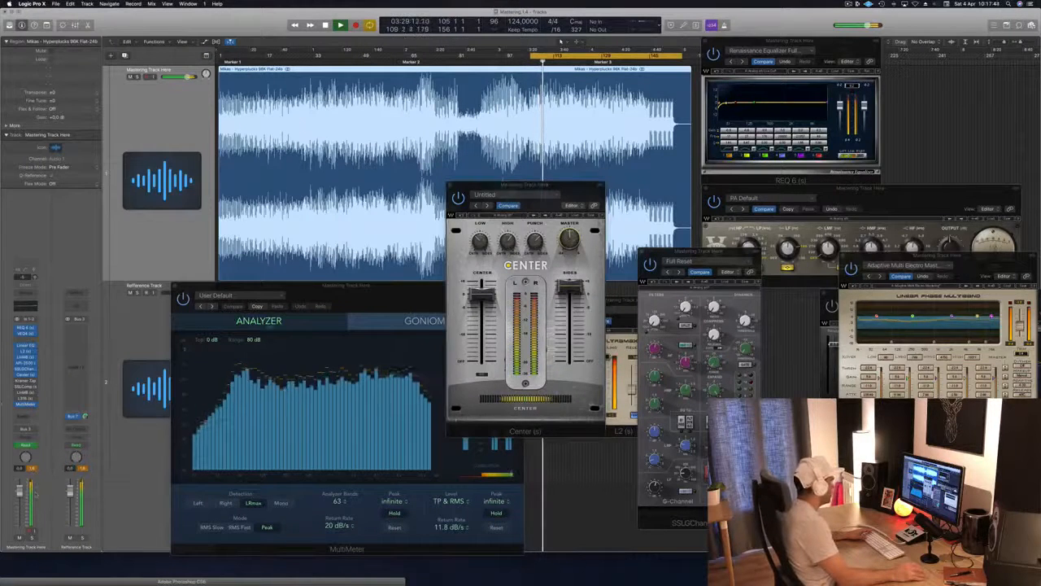
click(571, 244)
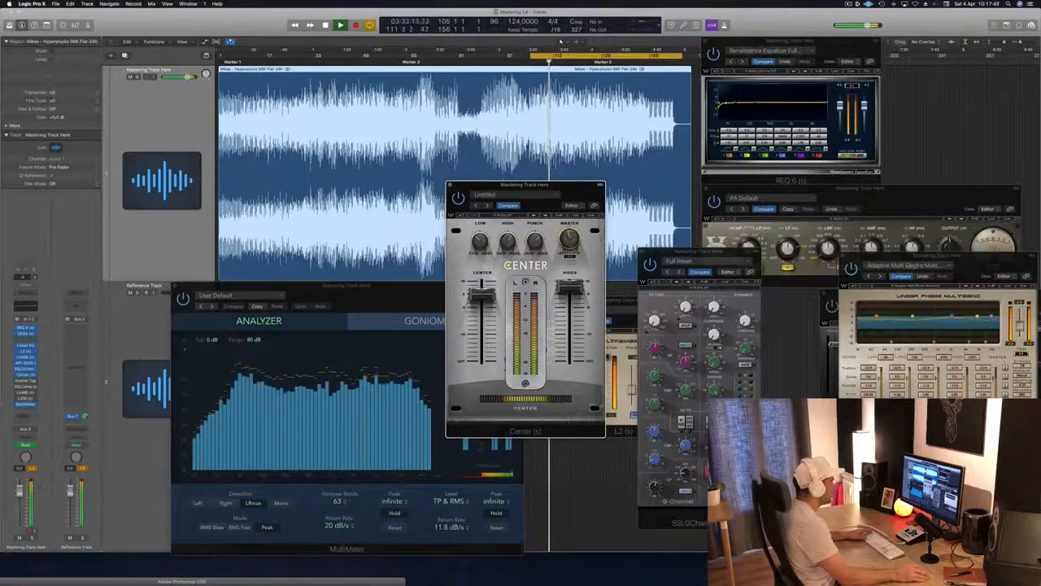
key(space)
key(space)
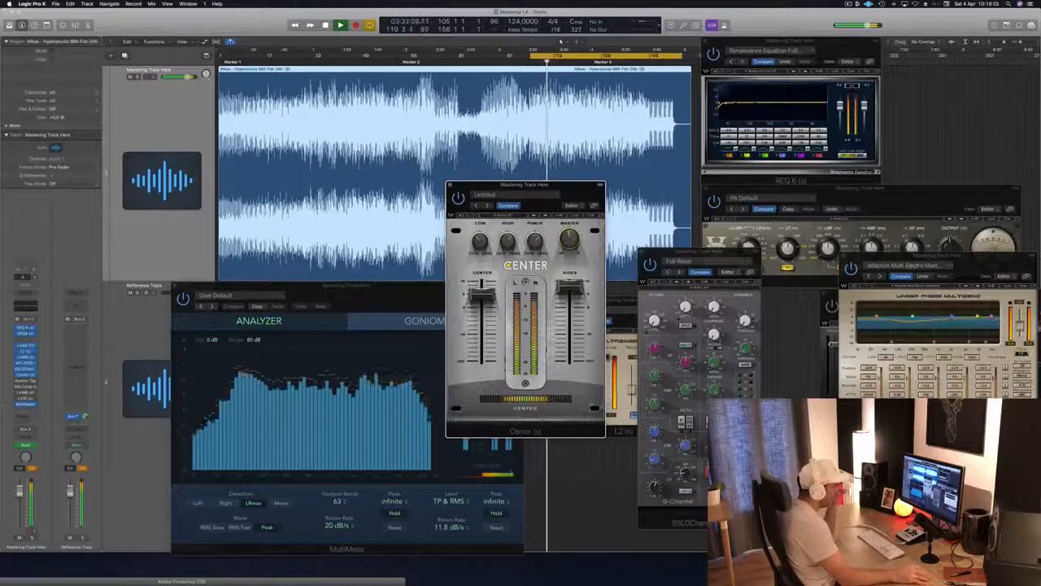
- Bring the SSL G-Channel window into focus, show the Smart Controls pane, and restart playback from bar 105
click(698, 252)
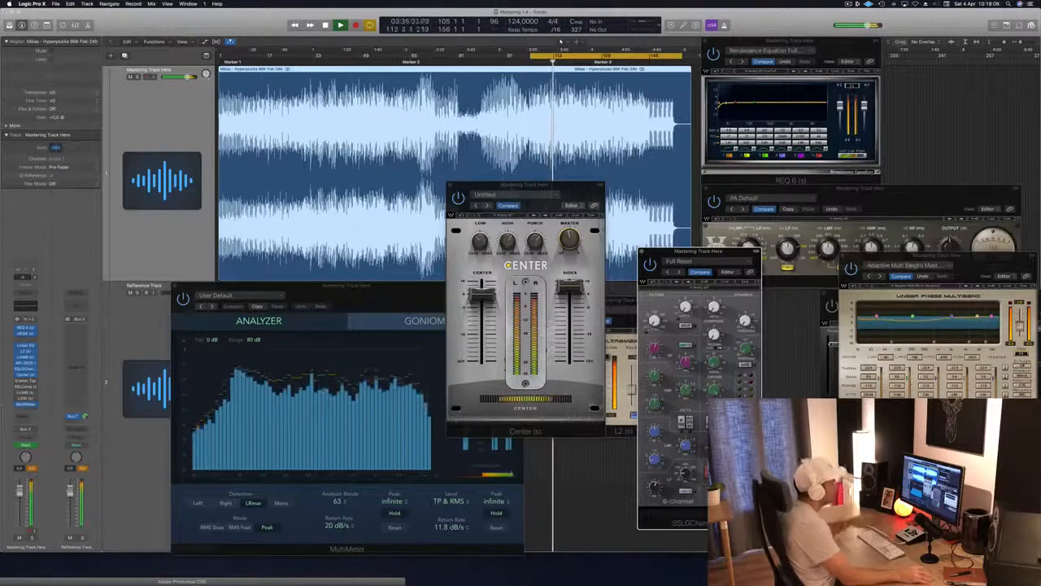
key(b)
key(space)
key(space)
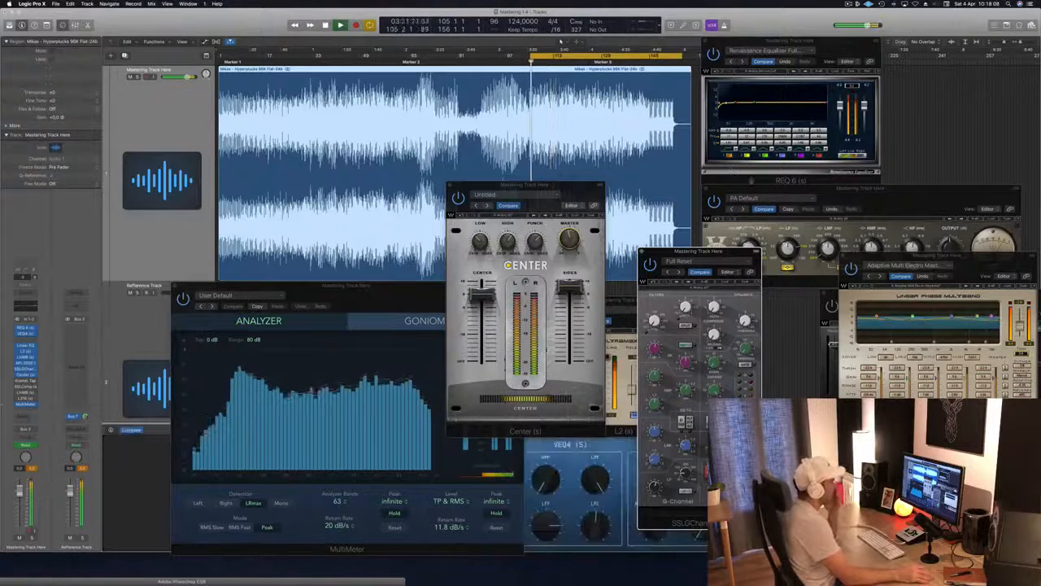
- Move the Center window towards the SSL G-Channel while listening, and close it
click(559, 188)
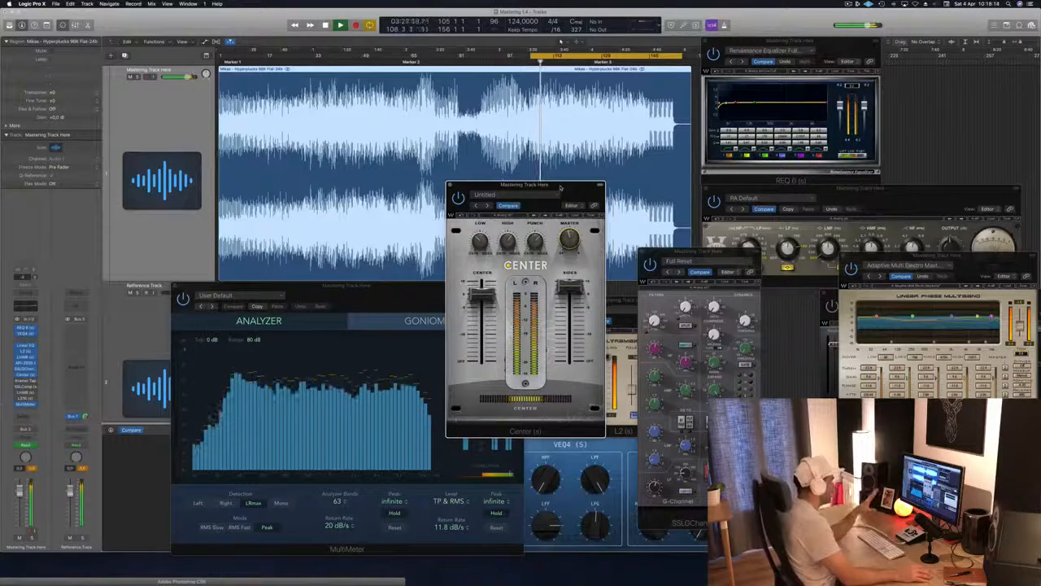
drag(559, 188, 569, 193)
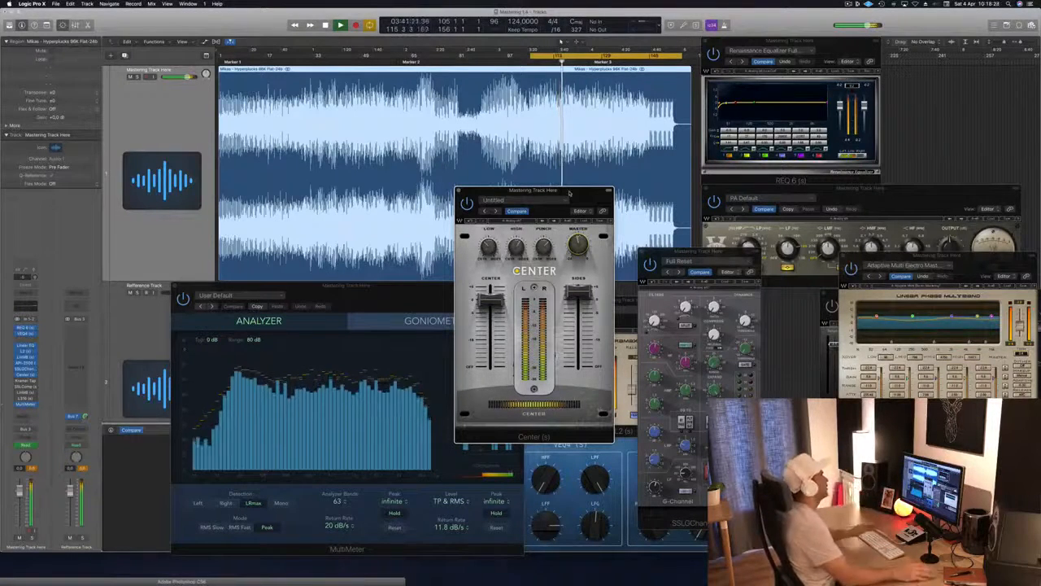
drag(578, 192, 600, 195)
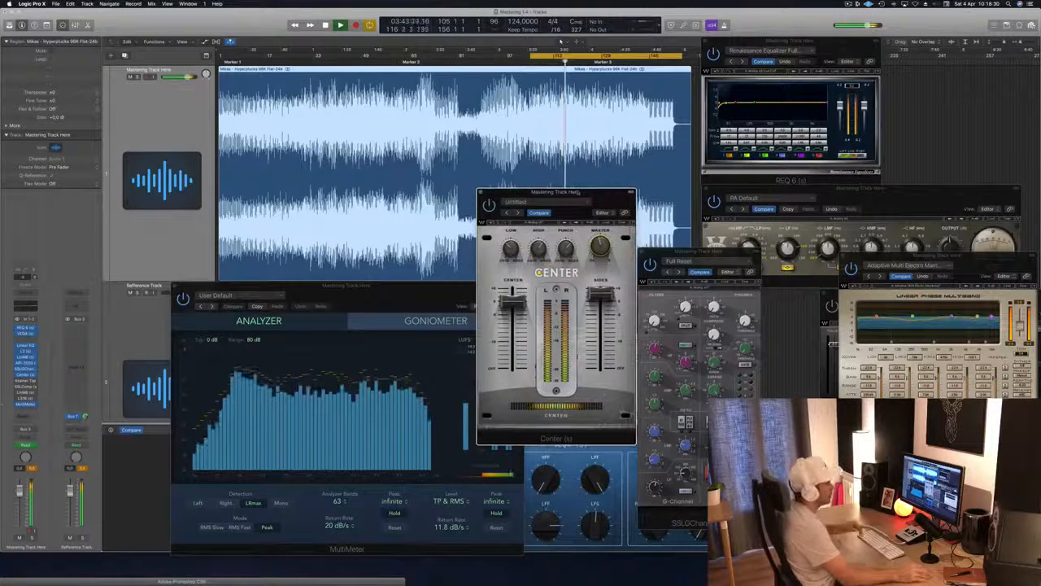
click(481, 193)
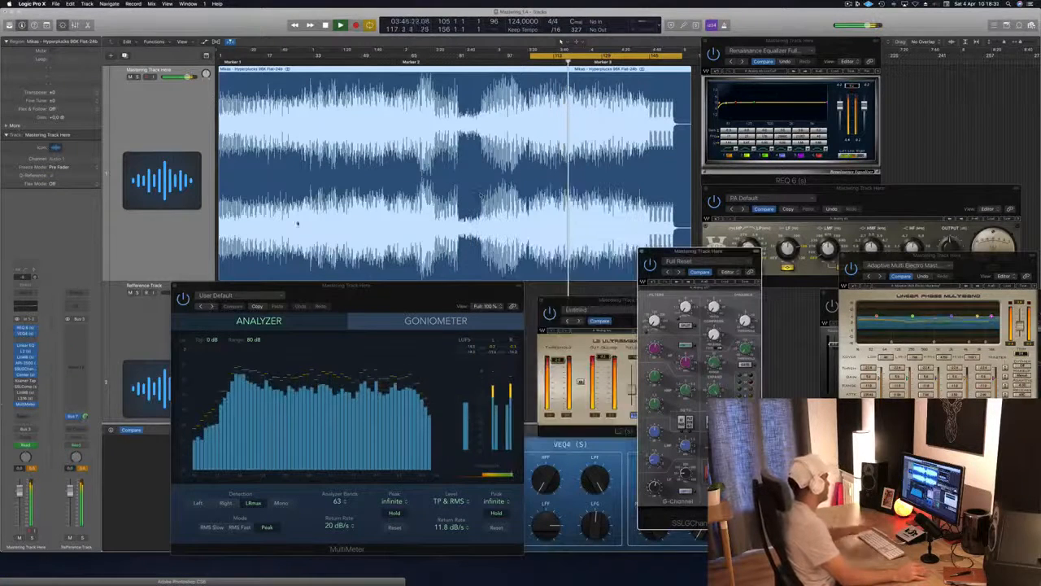
- Open Kramer Tape from the mastering track's inserts, place it over the waveform, and restart playback from the cycle start
click(26, 381)
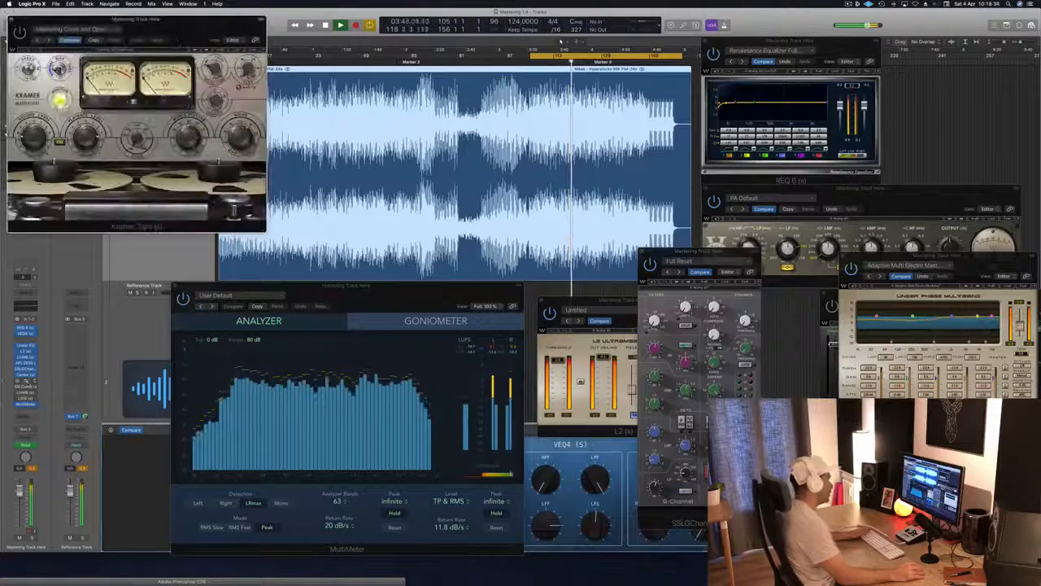
drag(212, 25, 701, 163)
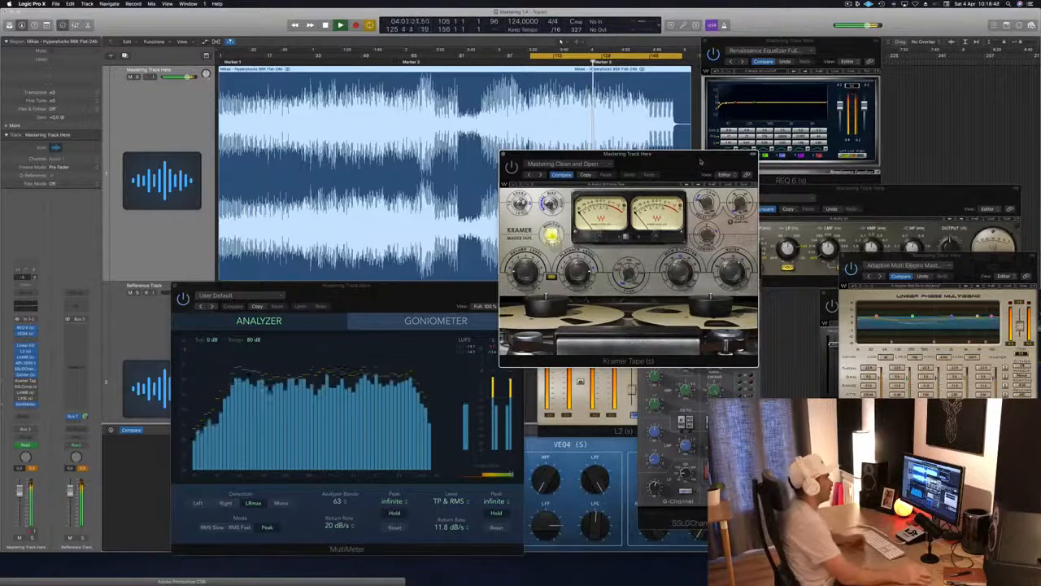
drag(718, 156, 569, 147)
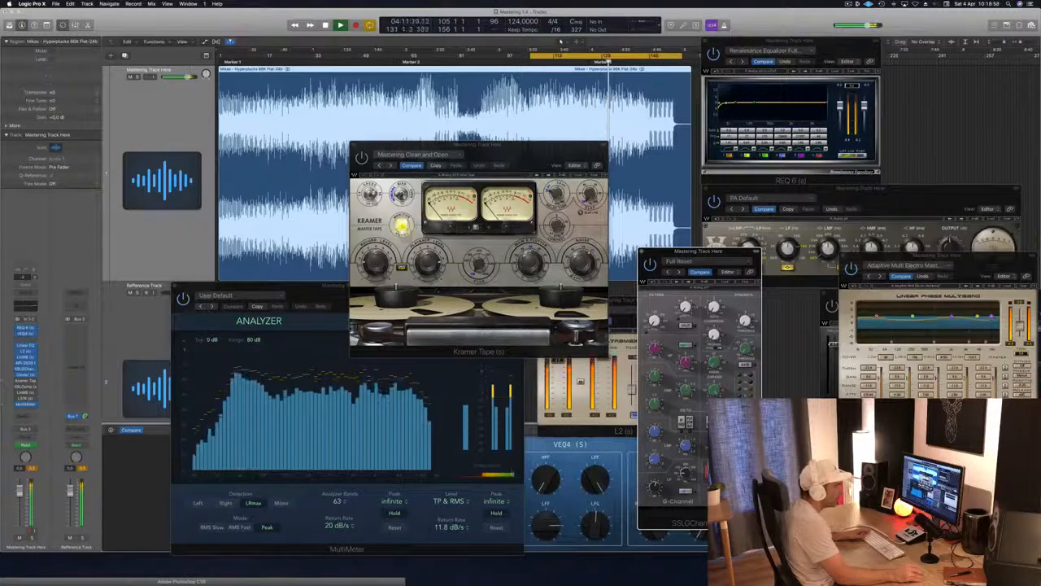
key(space)
key(space)
- Reposition the Kramer Tape window between the waveform and the REQ 6, and stop playback
drag(535, 144, 978, 113)
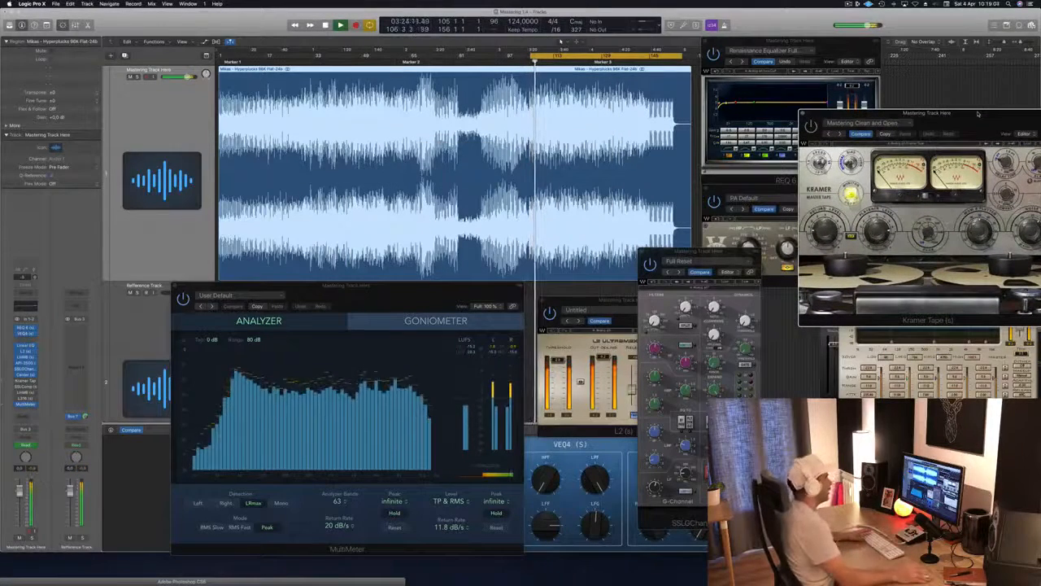
drag(978, 113, 659, 133)
key(space)
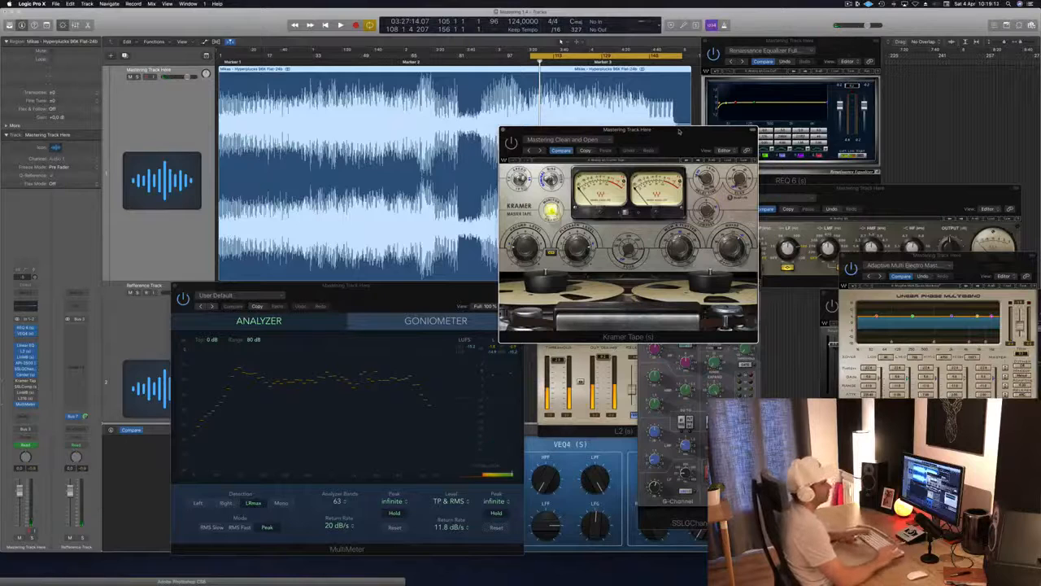
drag(679, 130, 684, 132)
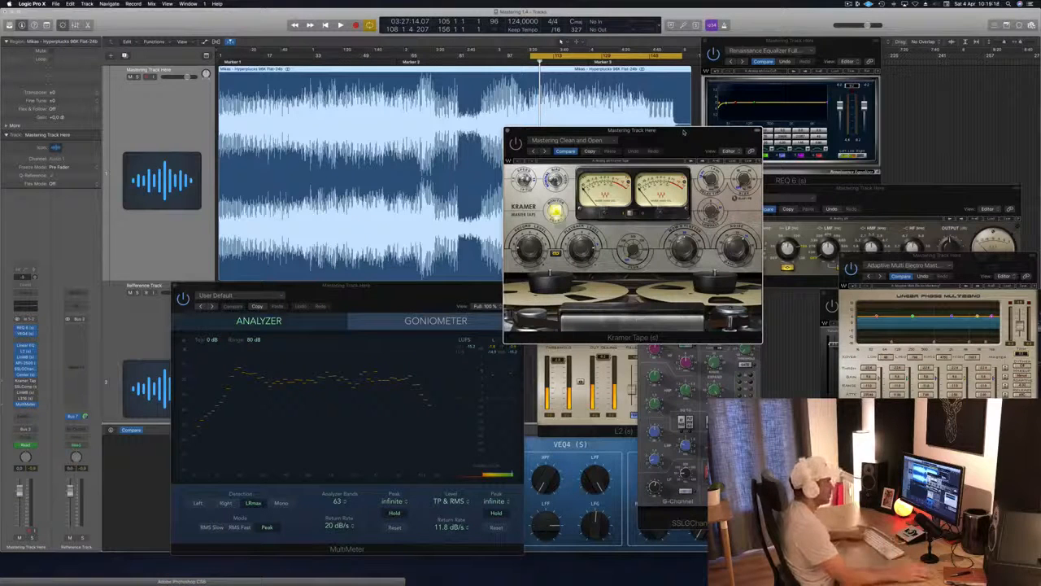
- Switch on Kramer Tape, audition it with repeated cycle playback, and shift its window clear of the MultiMeter
key(space)
drag(684, 131, 651, 143)
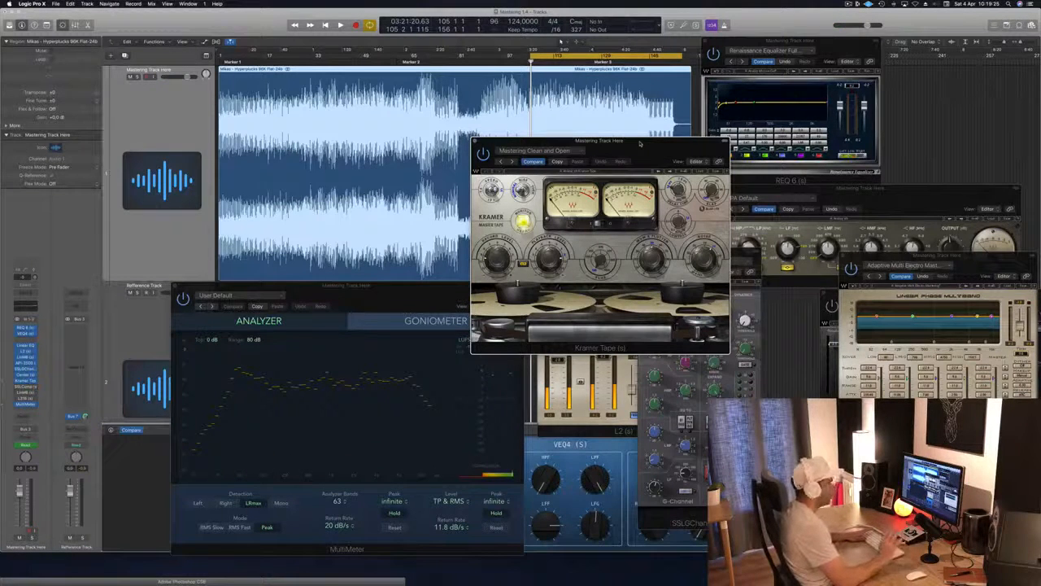
key(space)
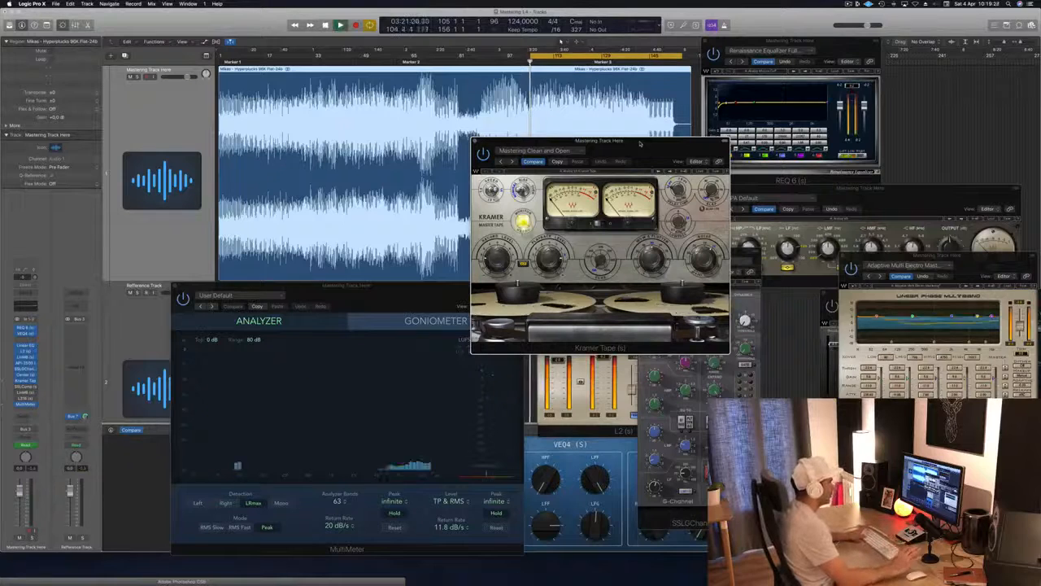
drag(628, 152, 637, 154)
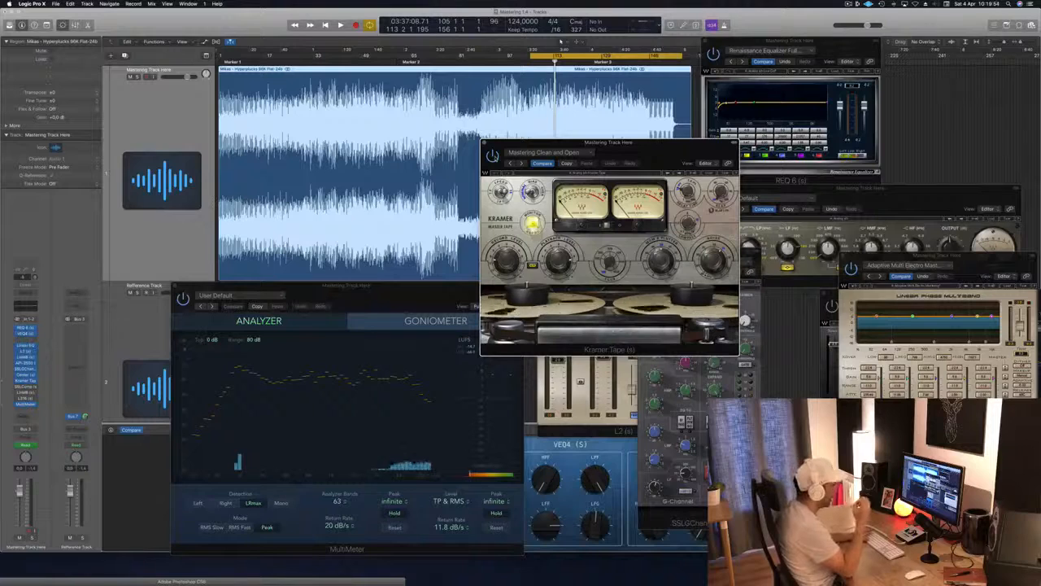
key(space)
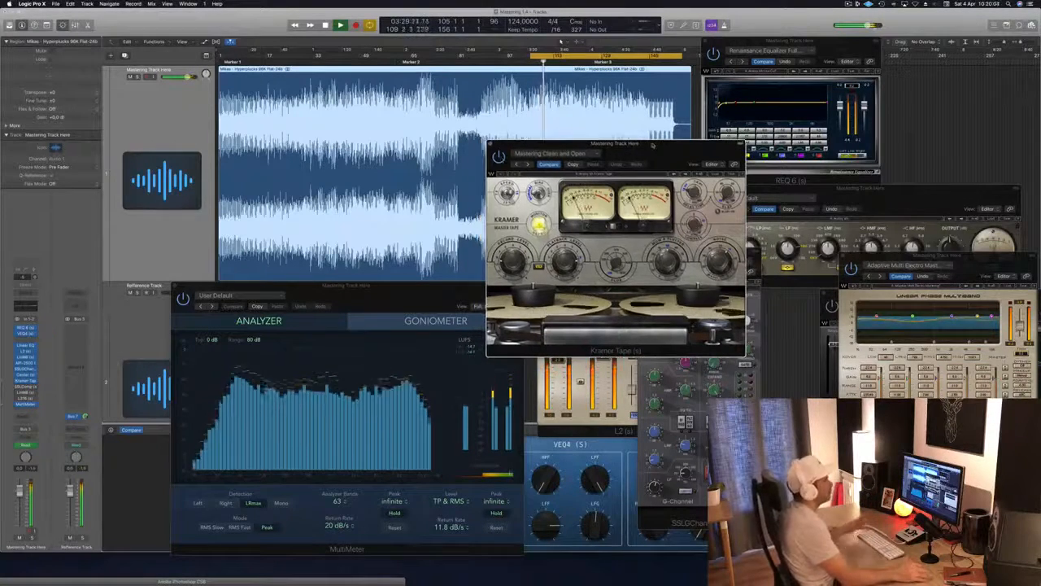
drag(640, 143, 694, 147)
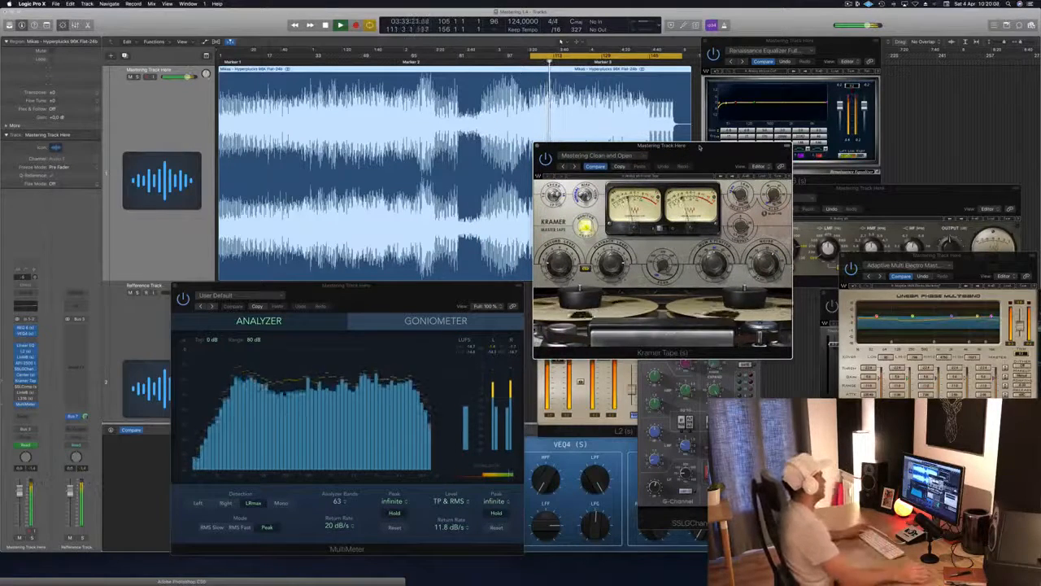
- Open the SSLComp from the mastering track's inserts, switch it on over the Kramer Tape window, and pause and resume playback
click(26, 386)
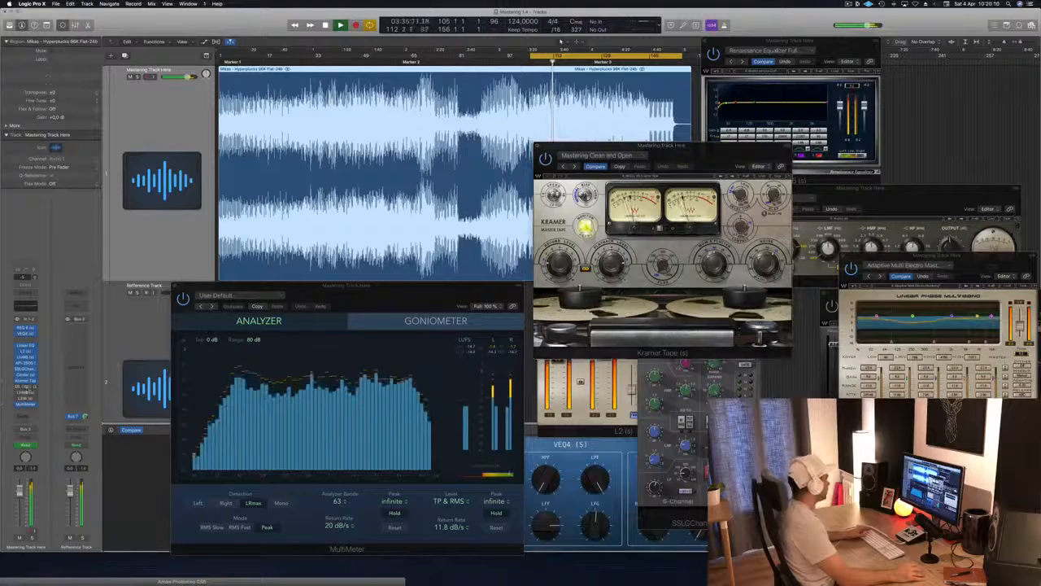
drag(63, 18, 760, 119)
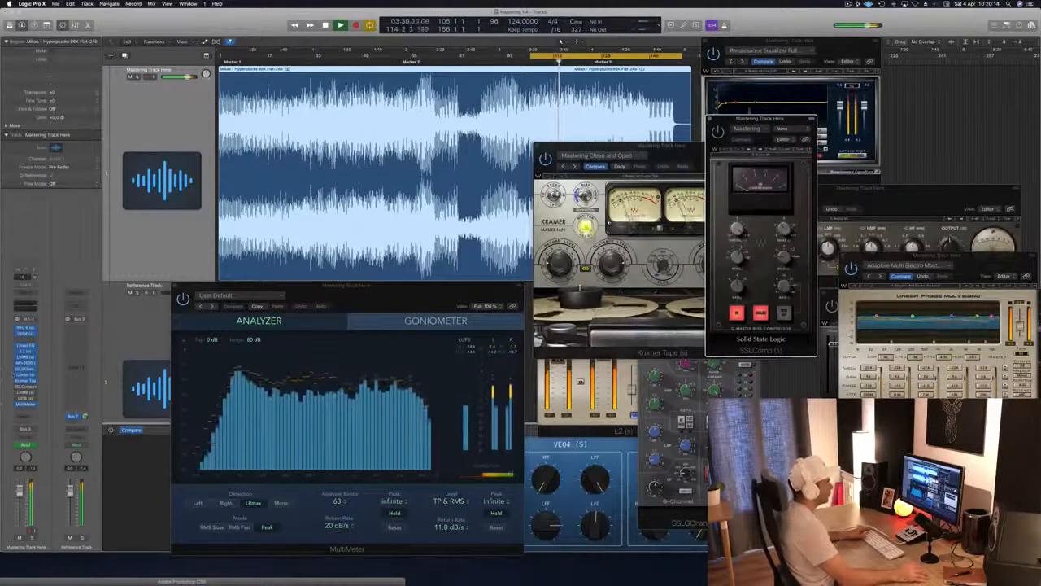
drag(790, 120, 756, 139)
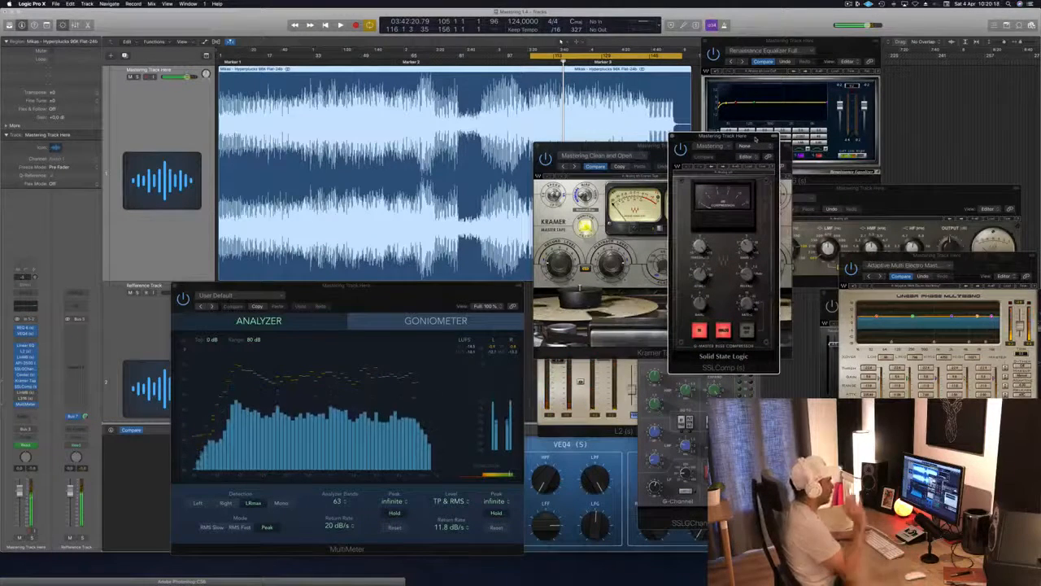
key(space)
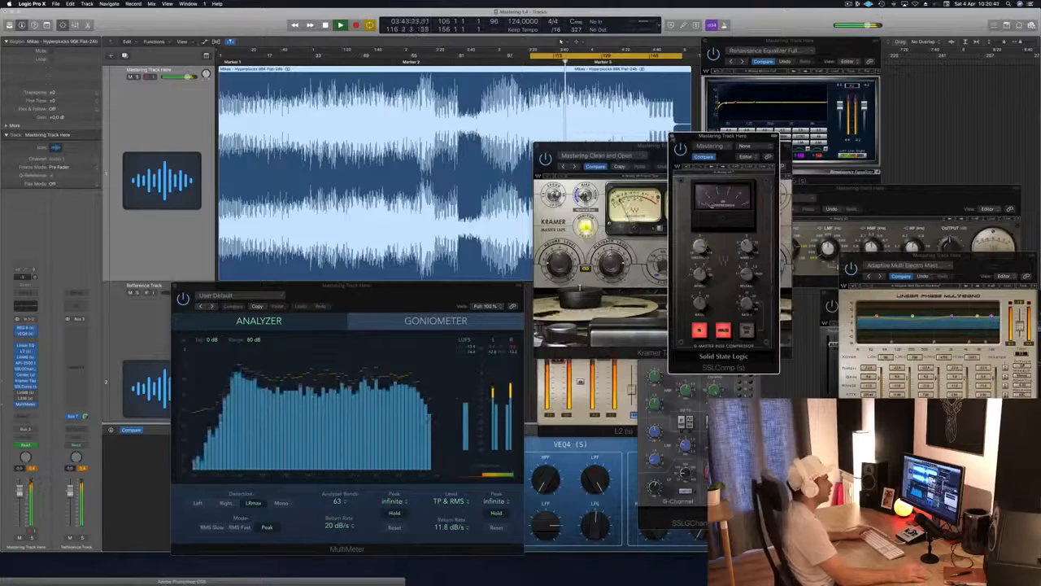
- Close the SSLComp and move the Kramer Tape window off the waveform, over the REQ 6 and LinMB windows
click(673, 136)
drag(703, 157, 948, 94)
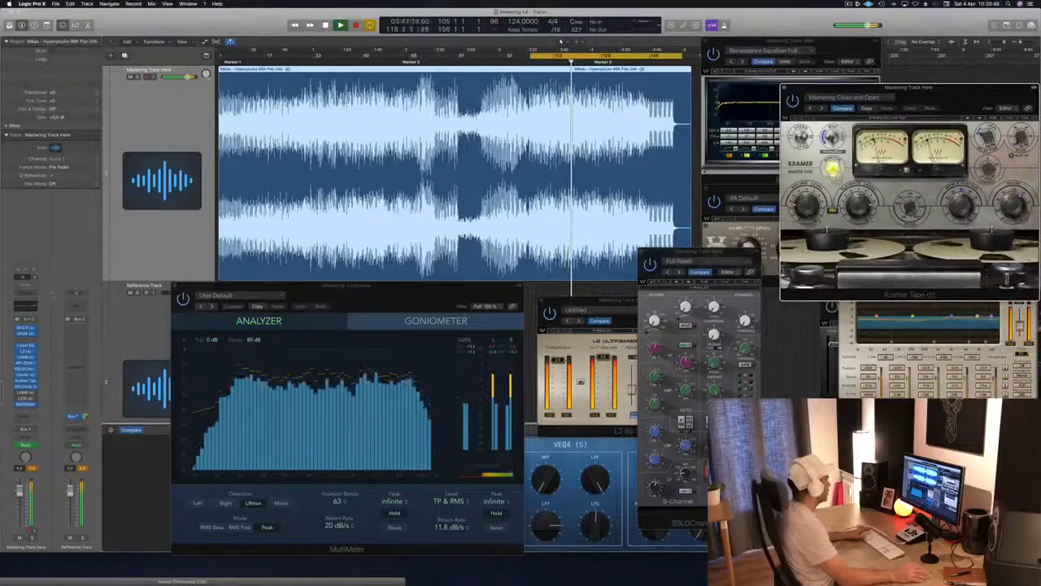
click(47, 433)
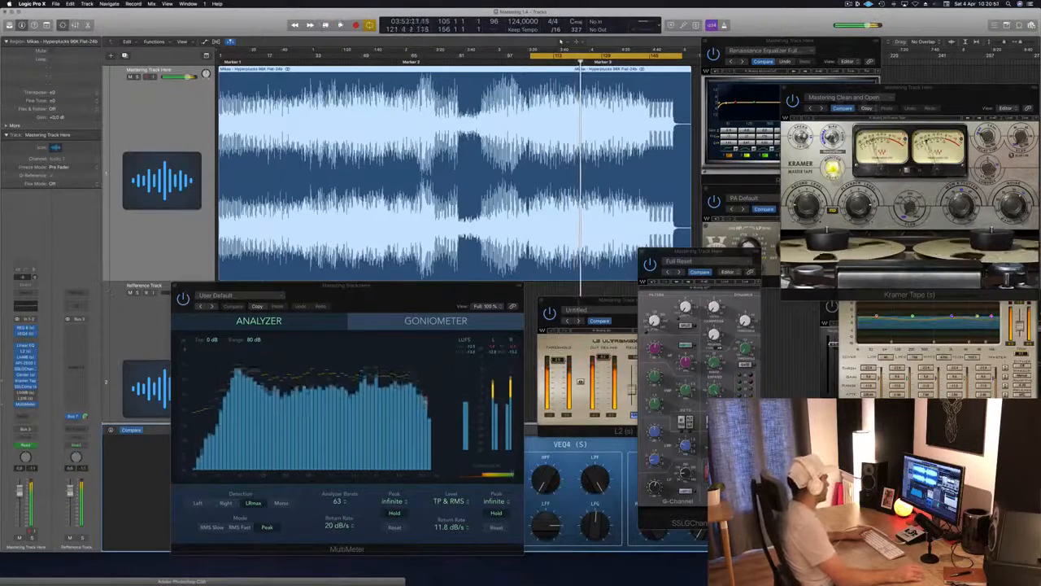
- Open the second LinMB with the Multi Opto Mastering preset and place its window over the waveform above the L2
click(25, 393)
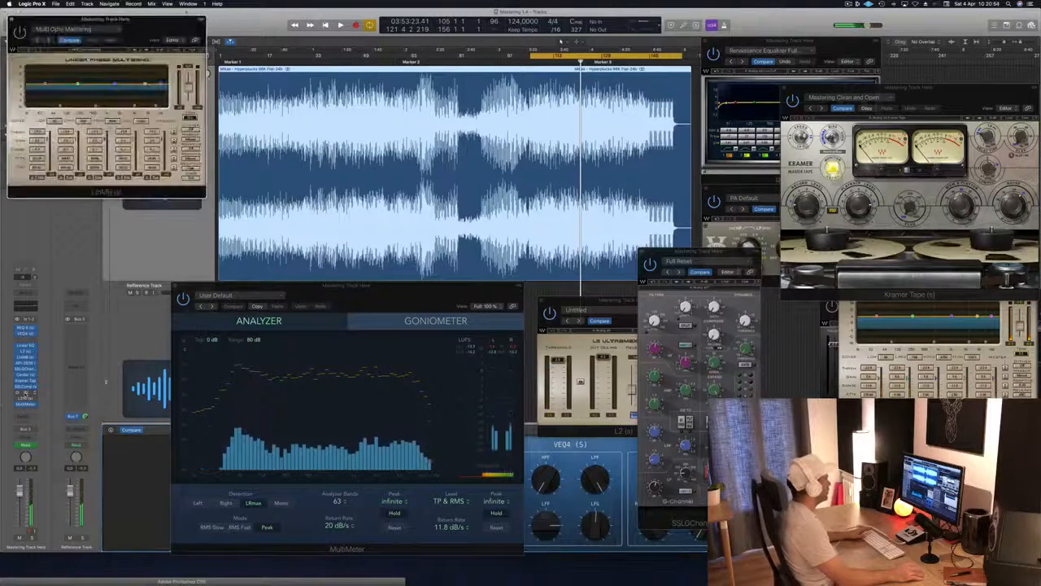
drag(166, 20, 525, 127)
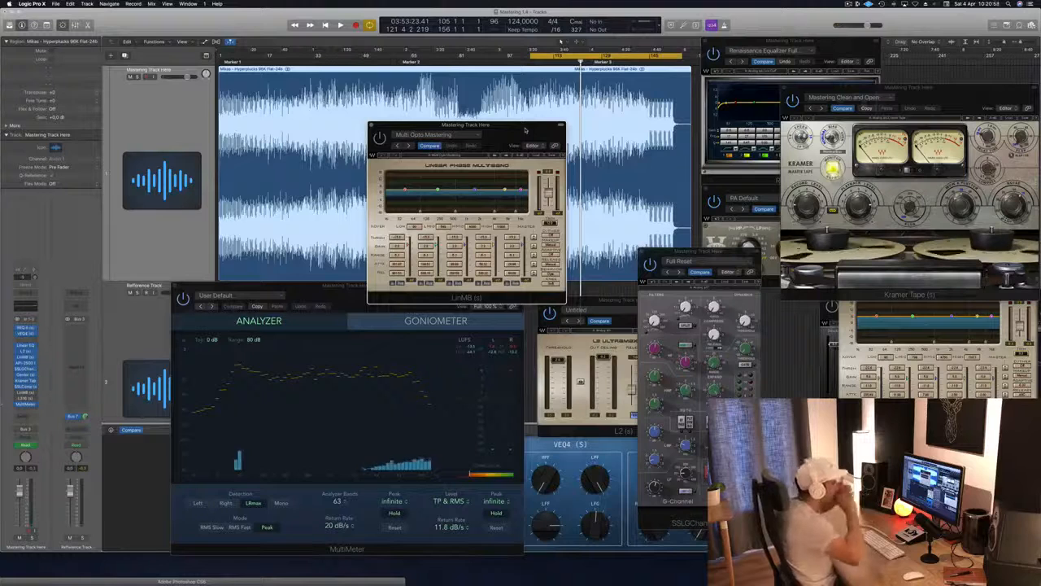
click(314, 294)
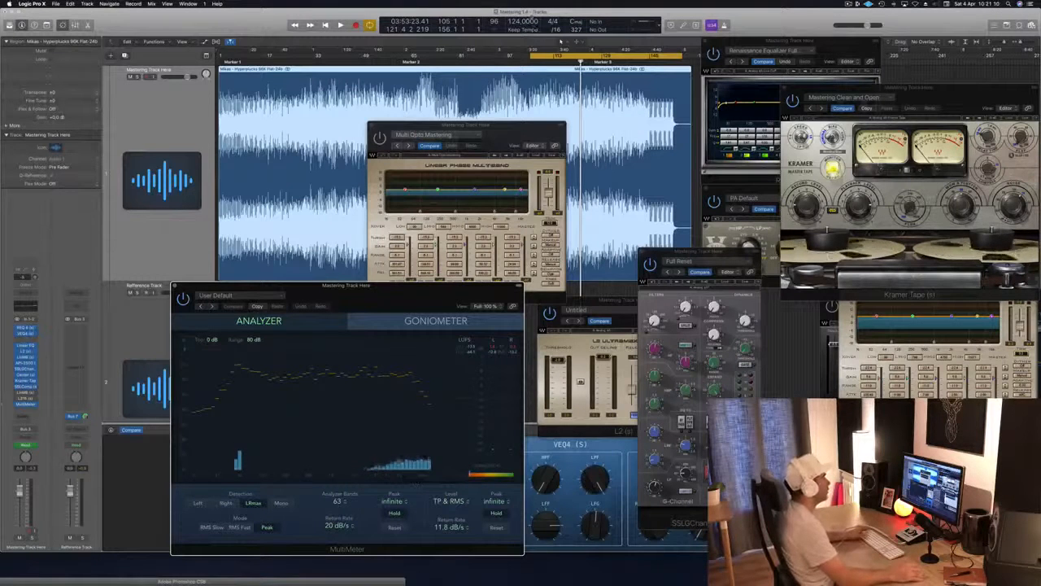
drag(522, 128, 618, 124)
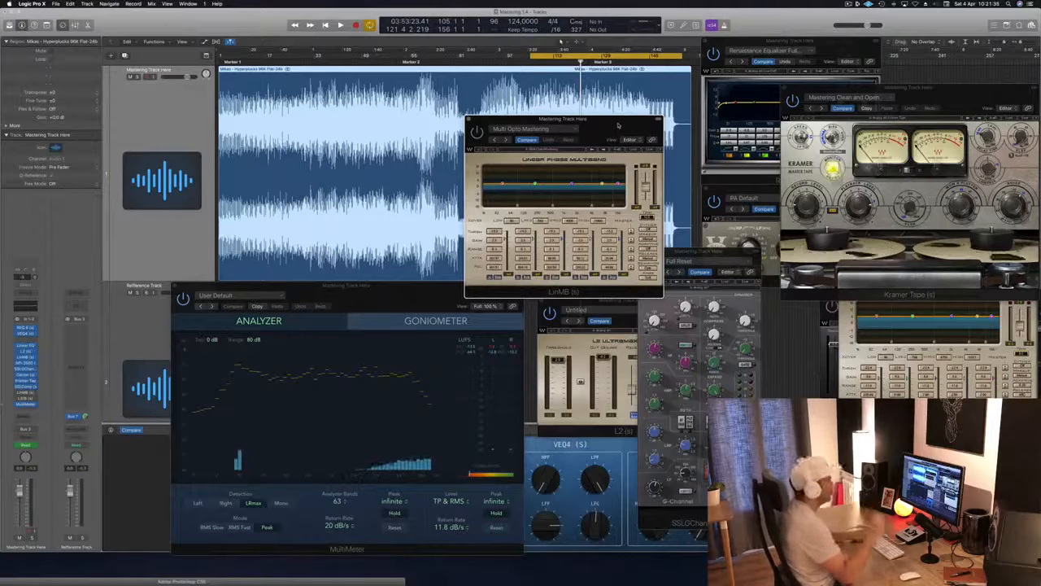
- Switch on the Multi Opto Mastering LinMB, audition it by restarting the cycle playback, adjust its window position, and stop playback
key(space)
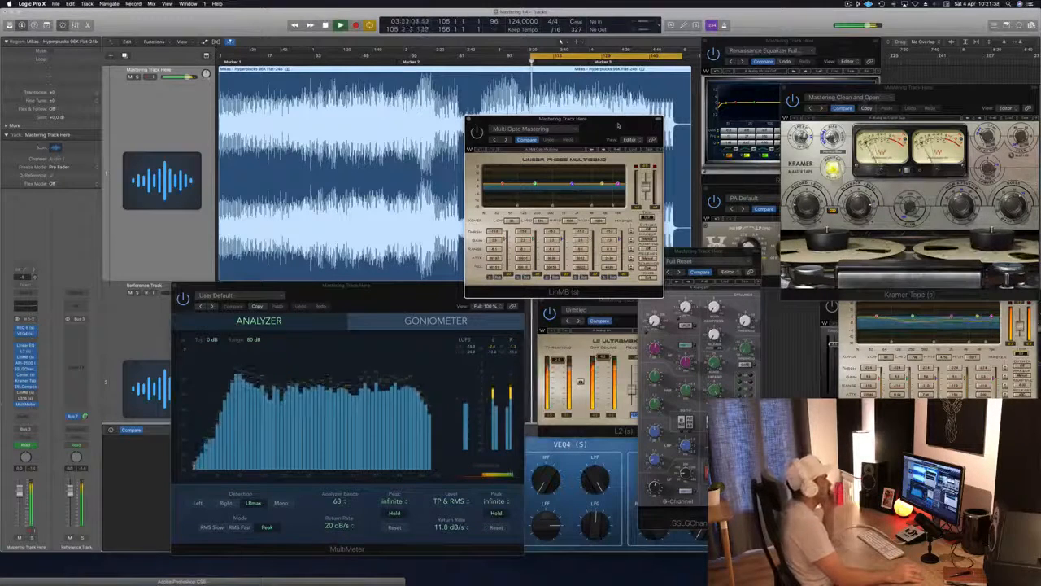
drag(602, 127, 614, 137)
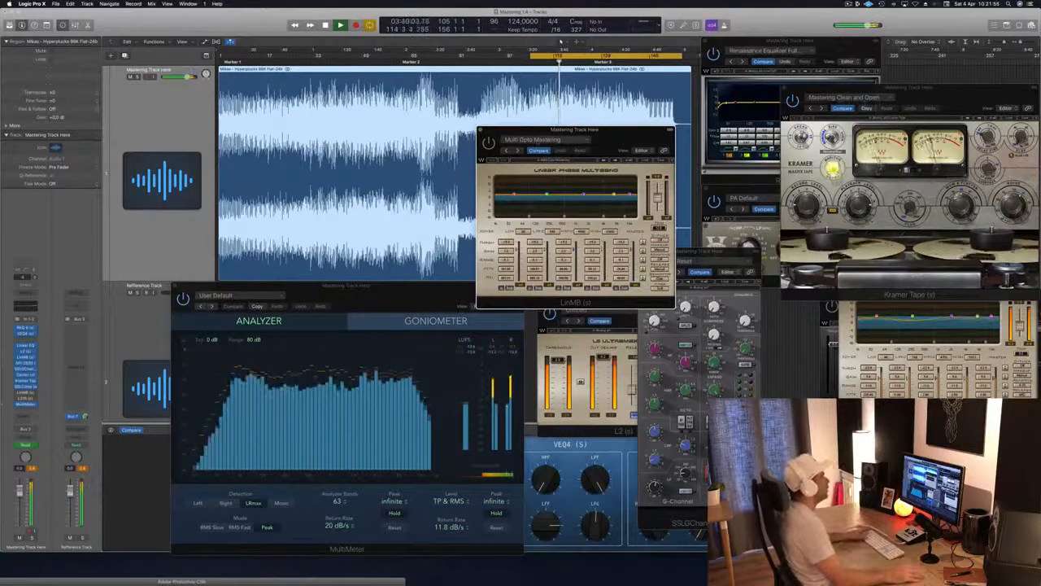
drag(621, 133, 603, 136)
key(space)
key(space)
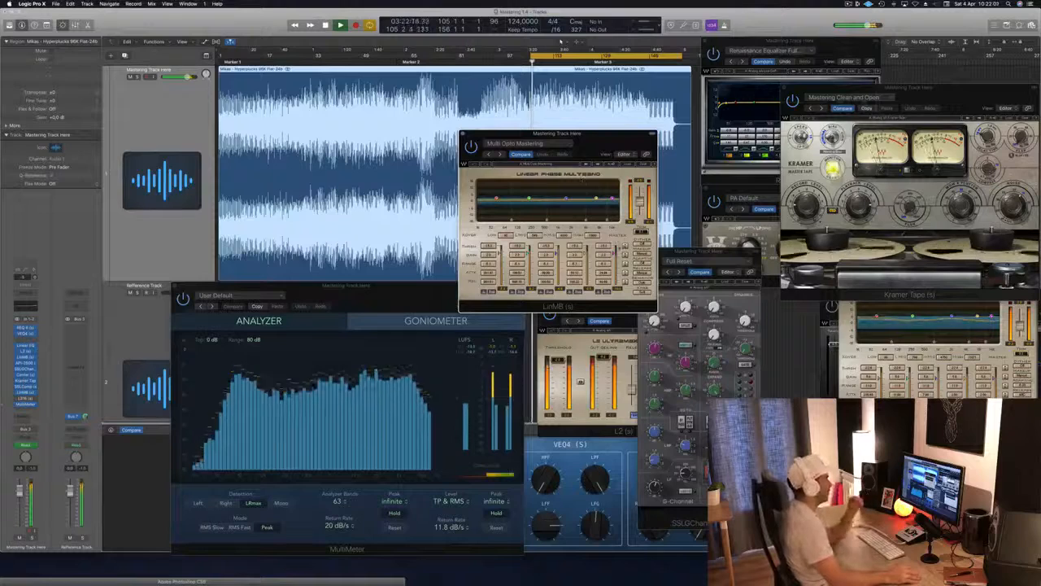
drag(588, 145, 591, 147)
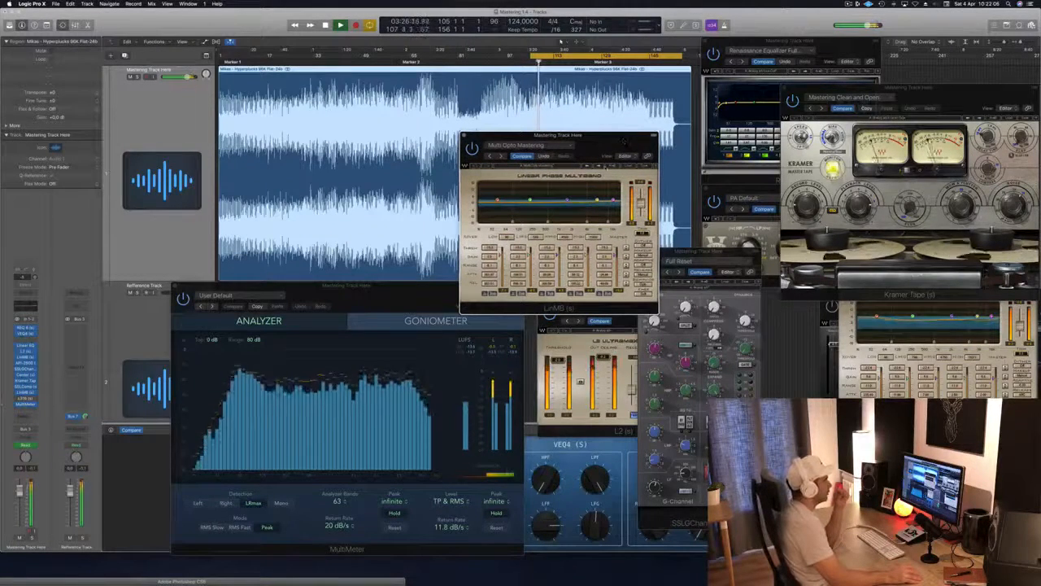
key(space)
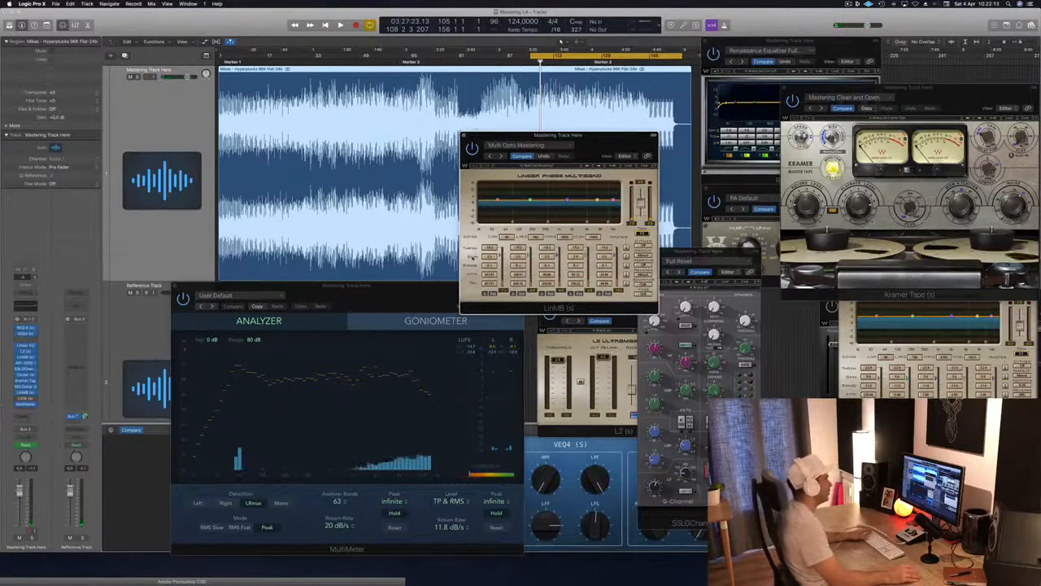
- Audition the cycle with the Multi Opto Mastering LinMB on, shifting its window and bringing the MultiMeter forward to check the loudness
key(space)
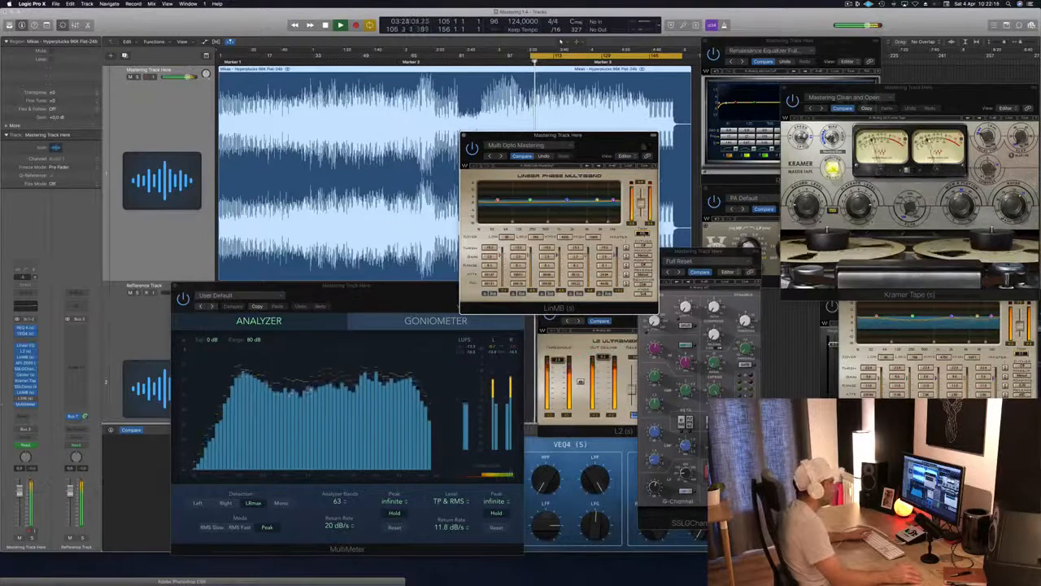
drag(618, 141, 647, 140)
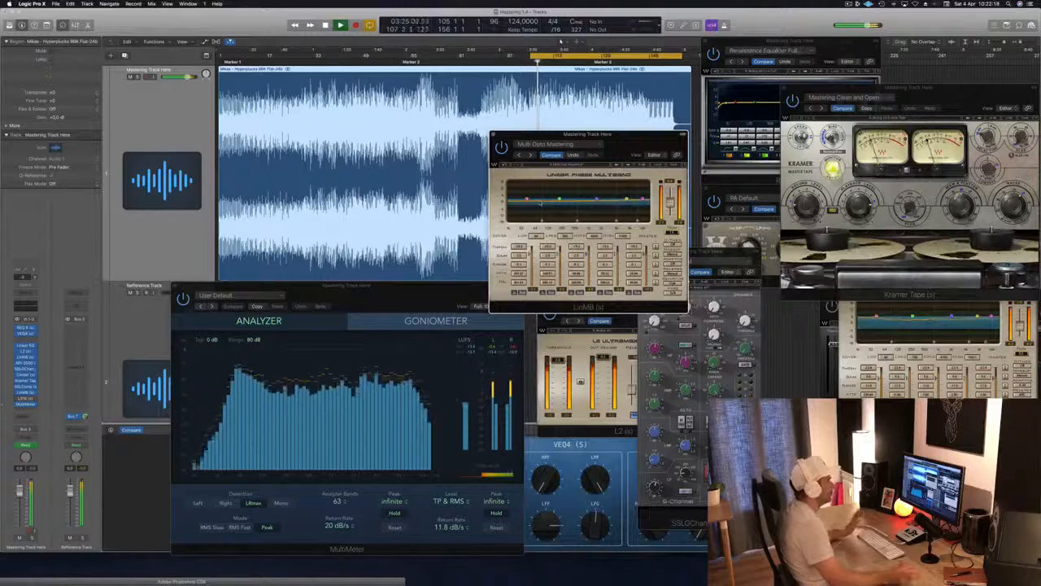
drag(623, 142, 627, 139)
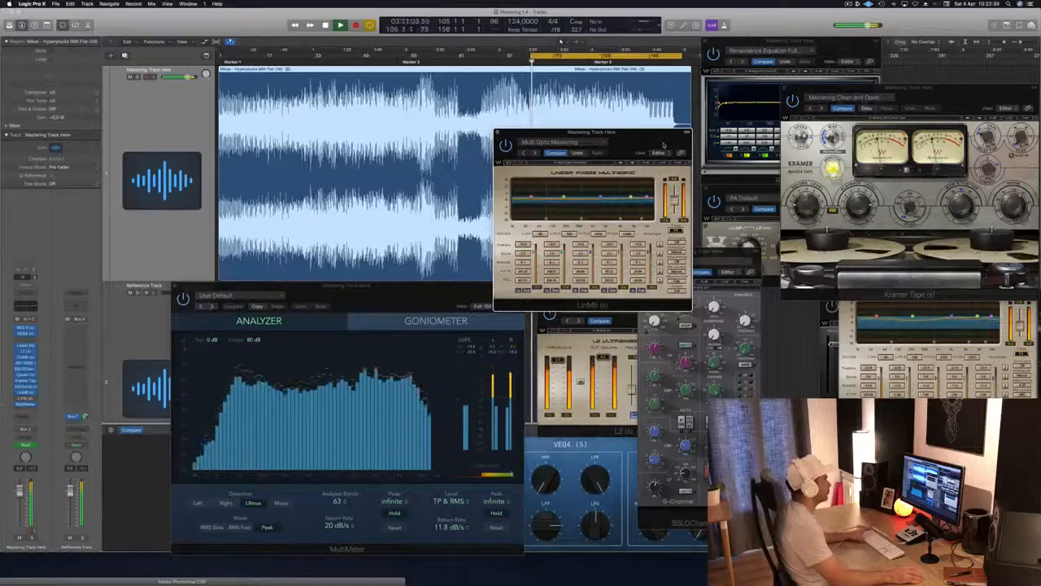
drag(664, 145, 598, 158)
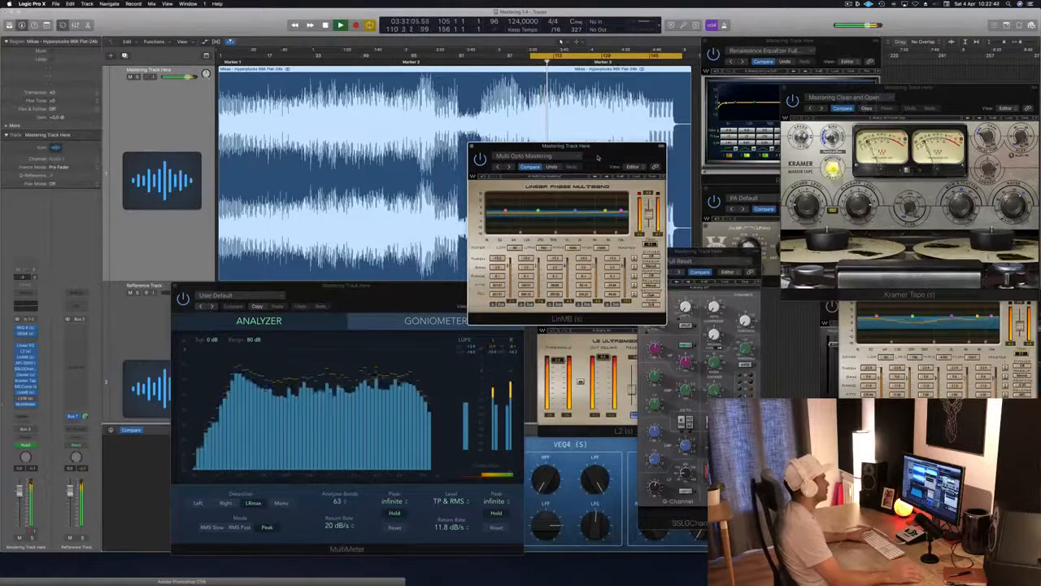
click(481, 352)
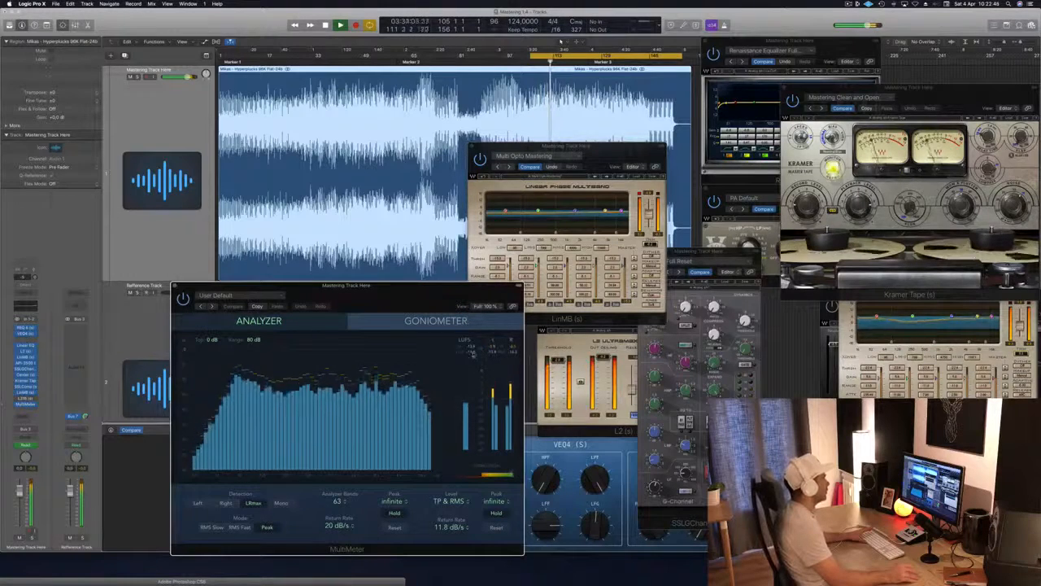
click(601, 157)
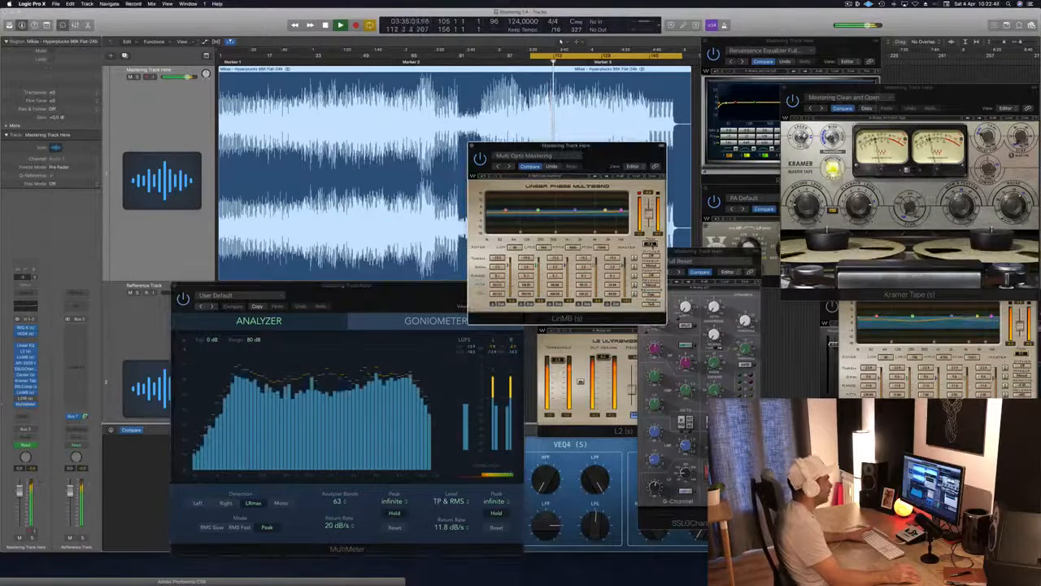
- Move the Multi Opto Mastering LinMB window off the waveform to beside the Adaptive Multi Electro LinMB, and stop playback
drag(616, 153, 788, 263)
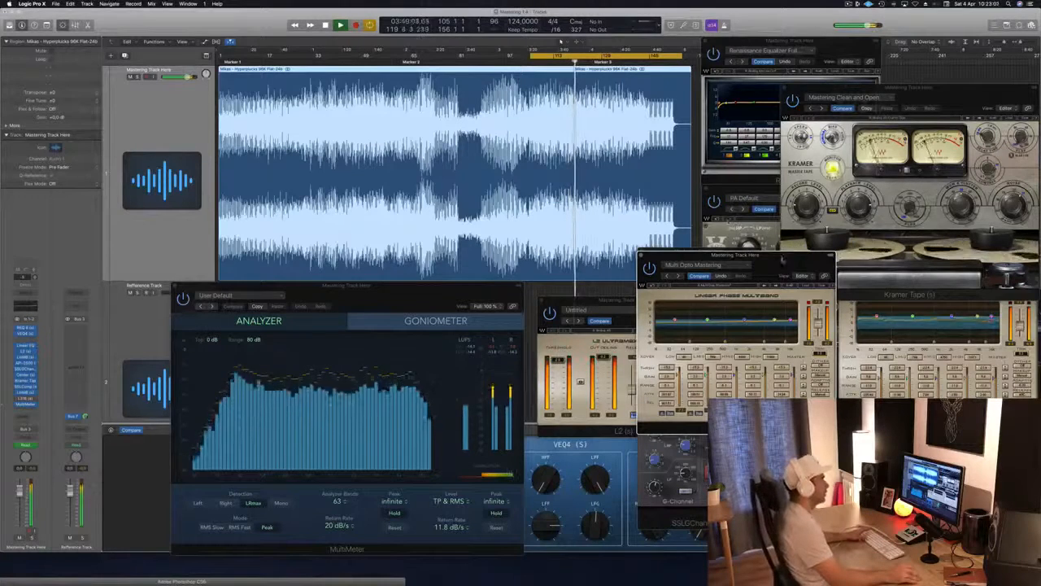
drag(806, 269, 789, 288)
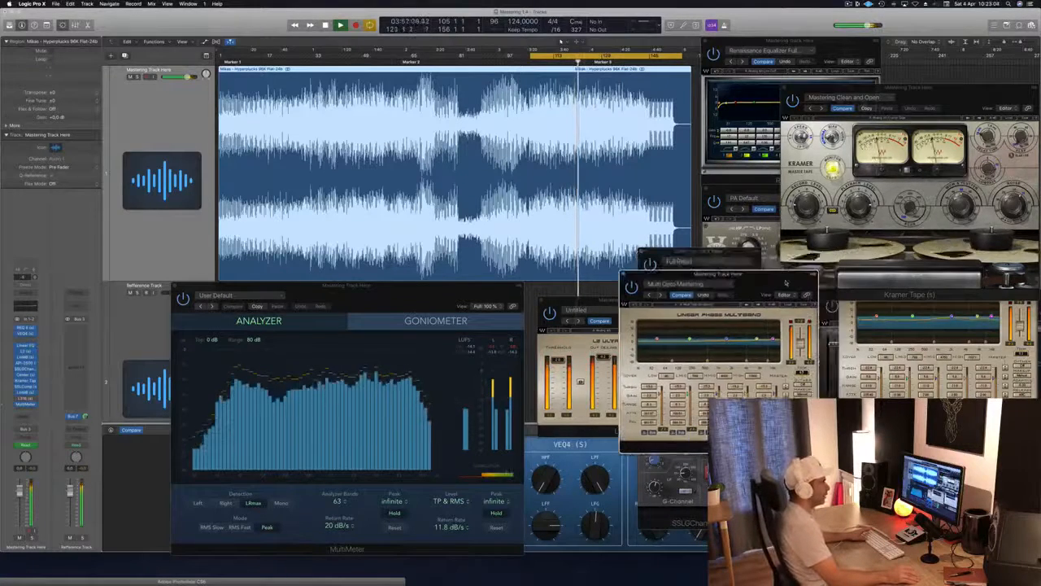
click(861, 306)
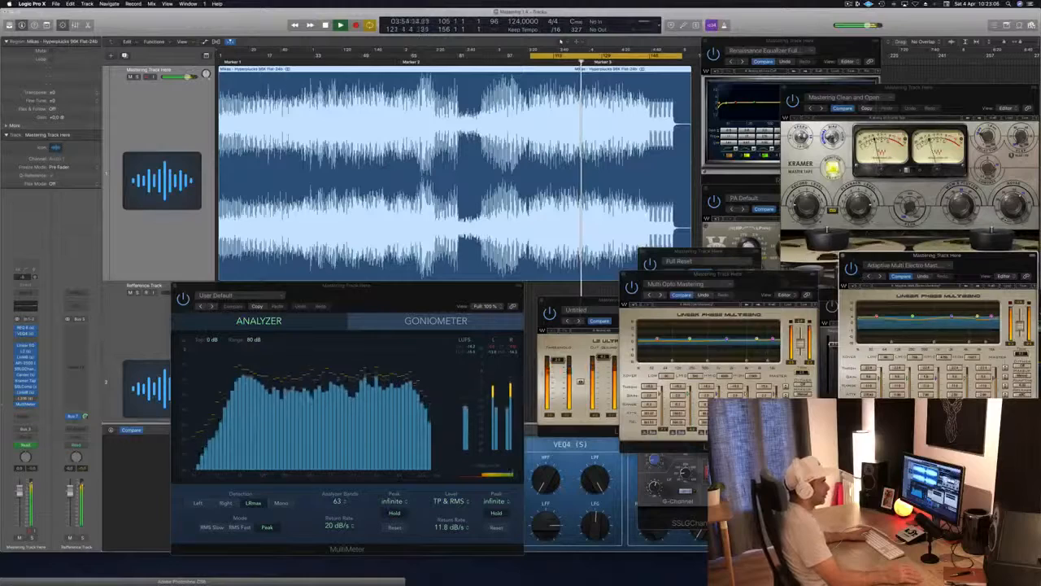
drag(743, 277, 749, 279)
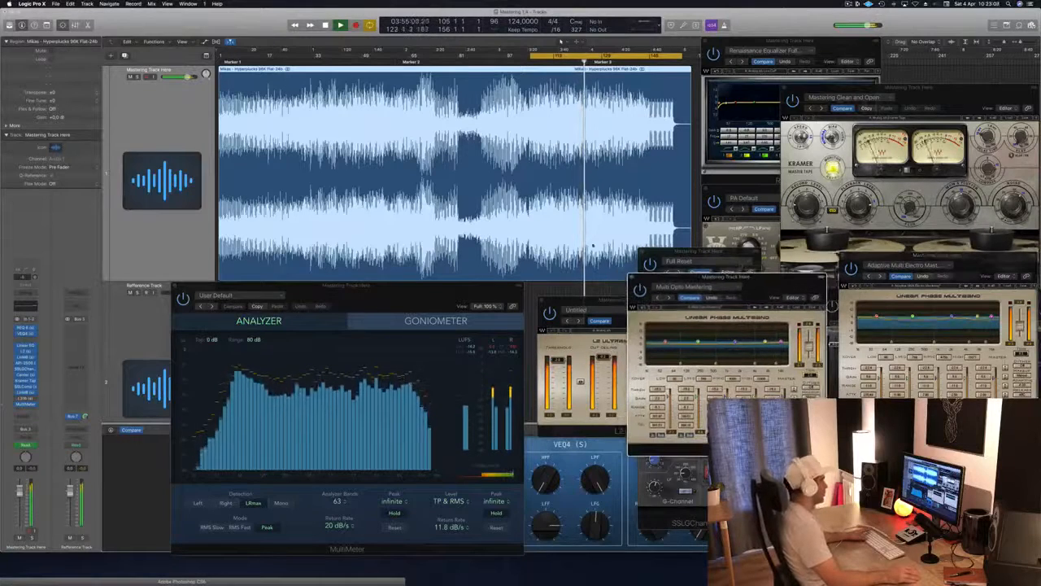
key(space)
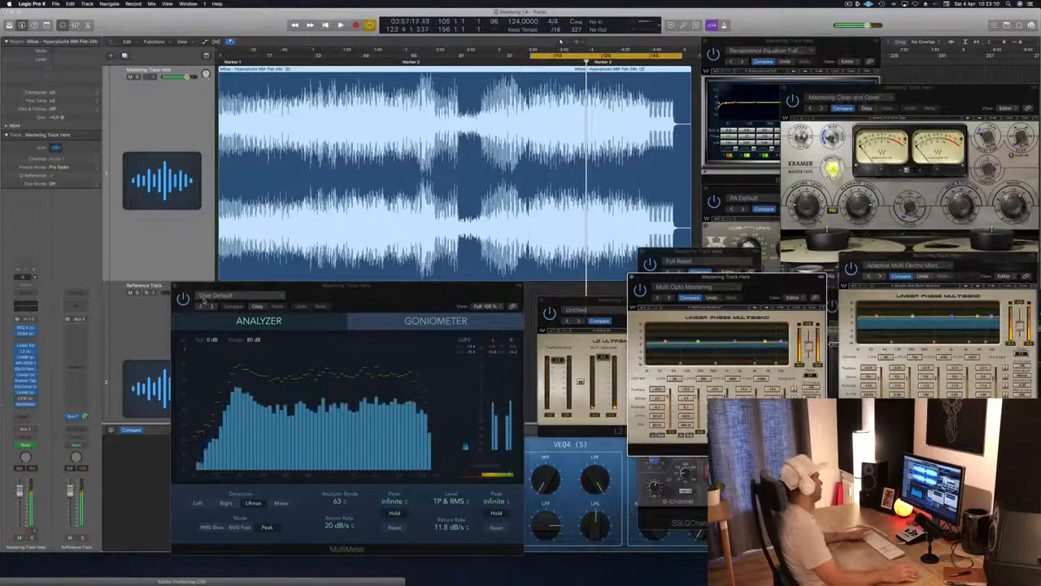
- Open the L316 from the mastering track's inserts, place its window over the REQ 6, and switch it on during cycle playback
click(26, 399)
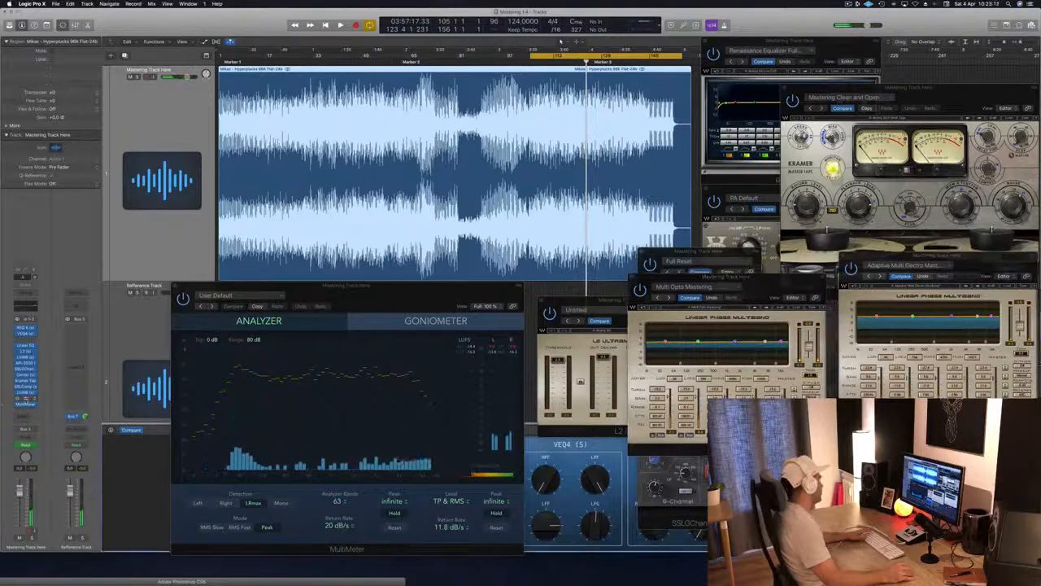
drag(1014, 296, 889, 55)
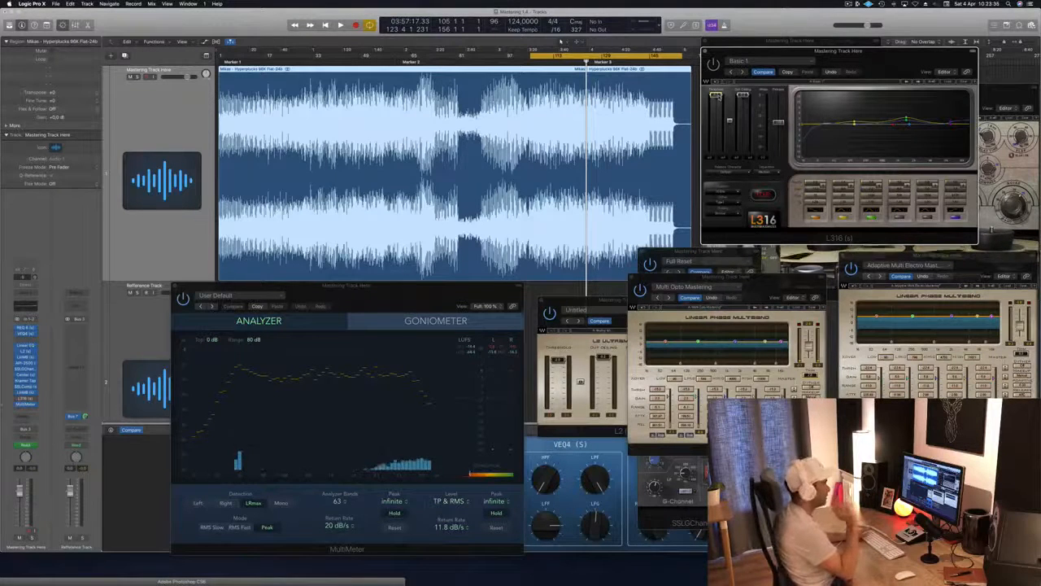
key(space)
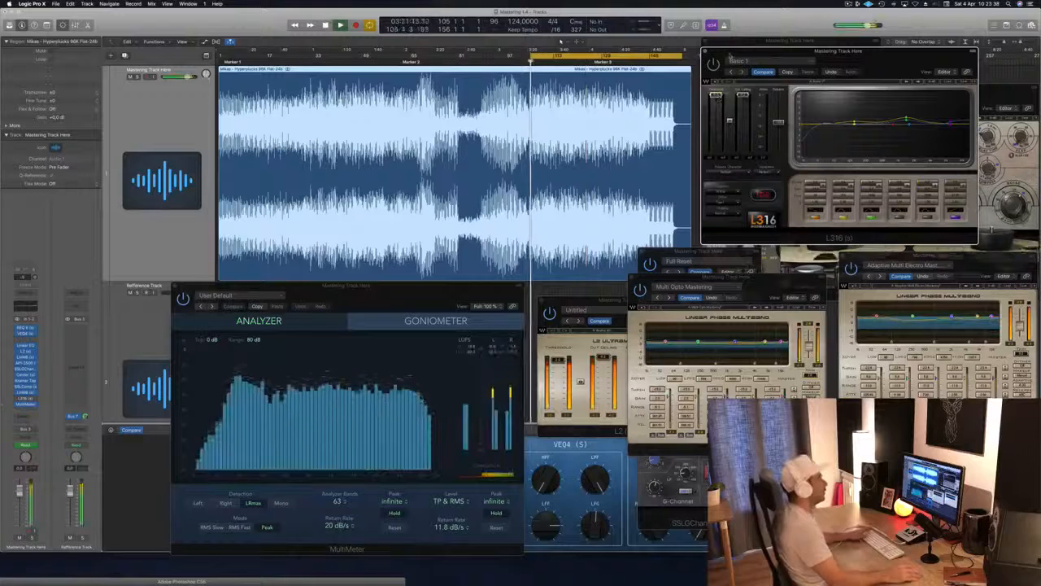
drag(921, 53, 923, 80)
click(717, 89)
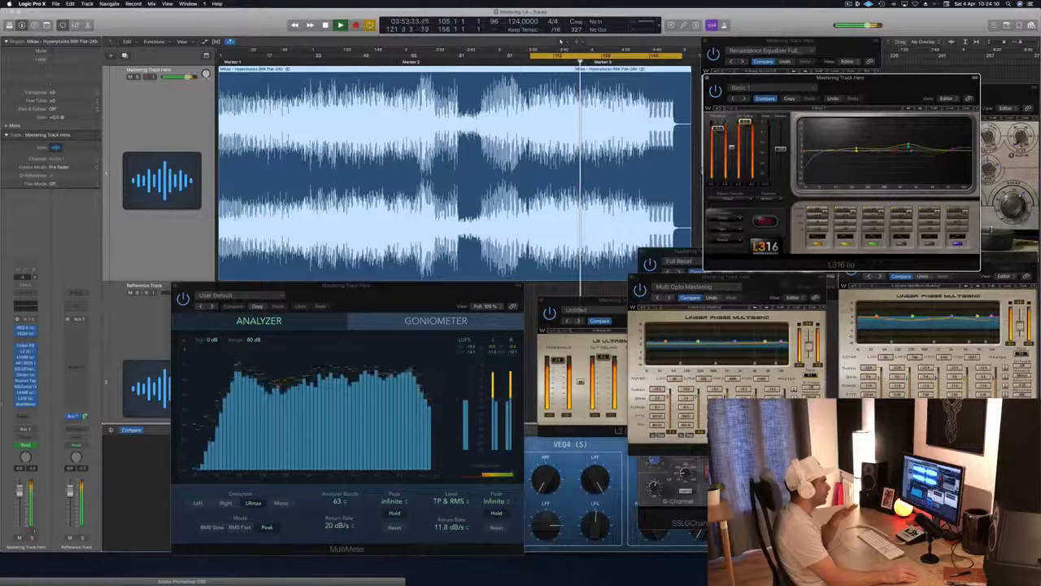
- Lower the L316 threshold slightly during playback, reposition the MultiMeter over the waveform to check loudness, and stop playback
drag(483, 287, 482, 286)
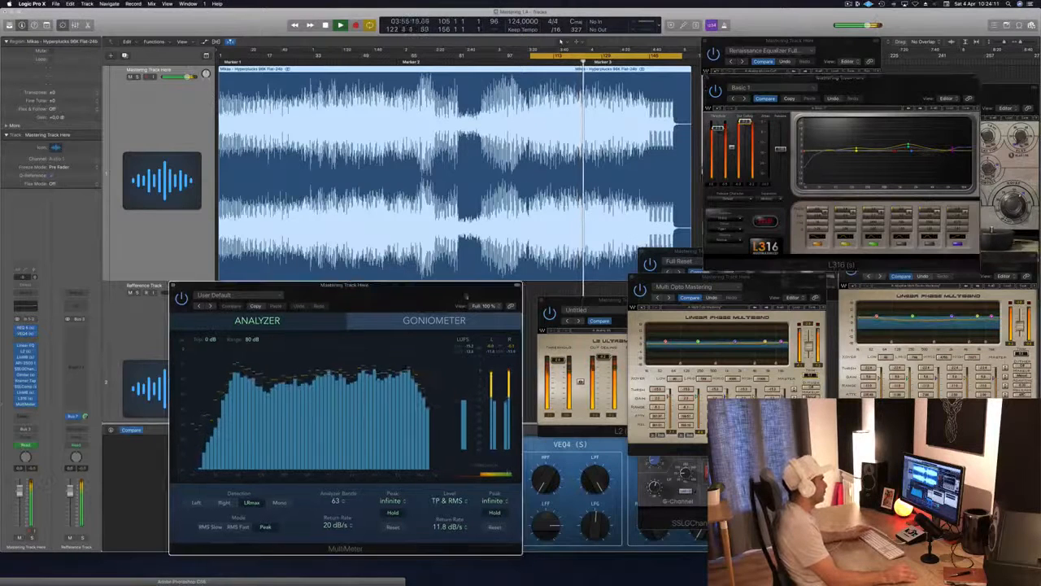
drag(417, 300, 452, 293)
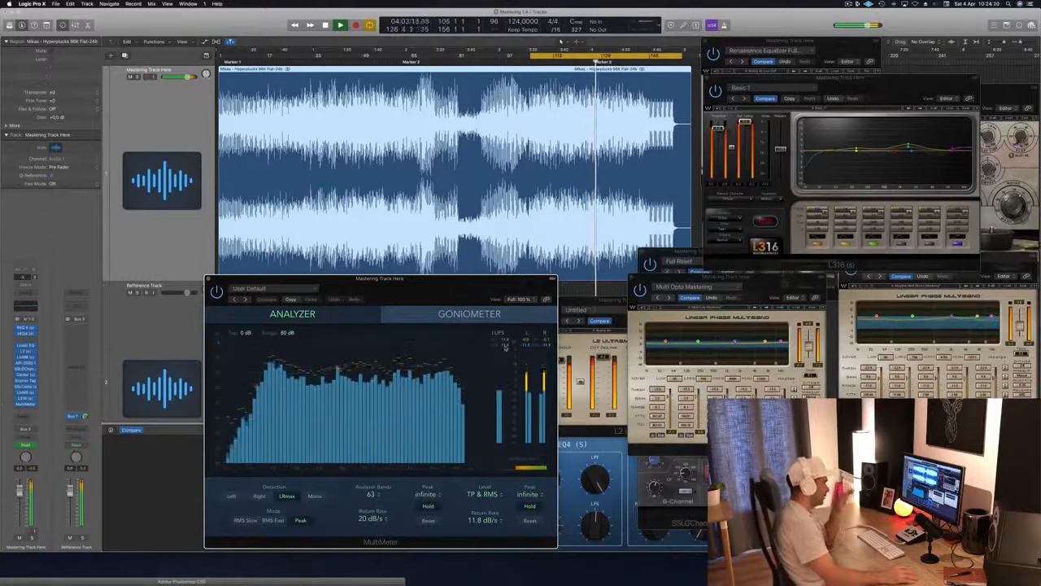
click(719, 127)
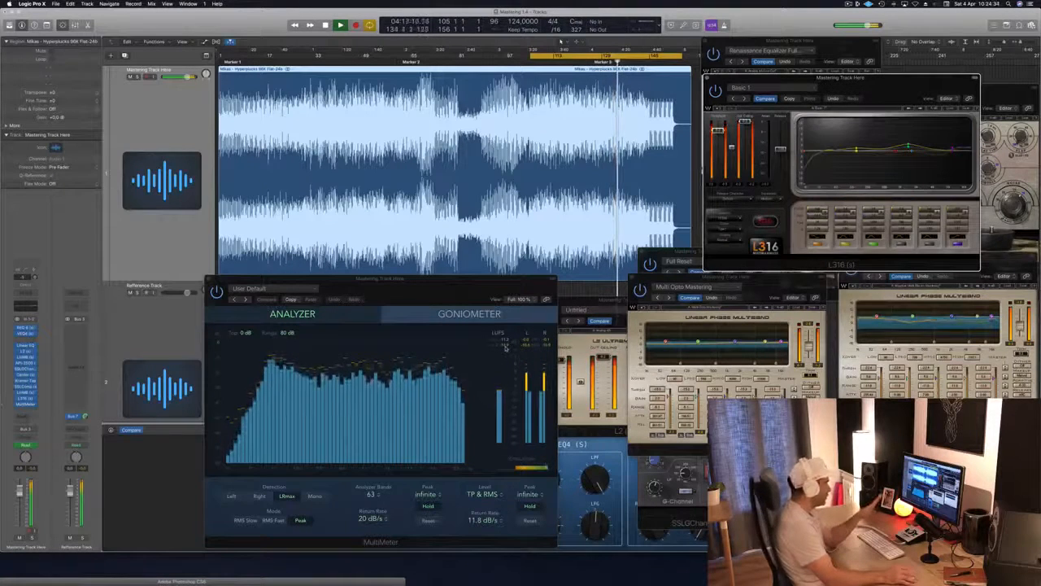
drag(480, 297, 516, 213)
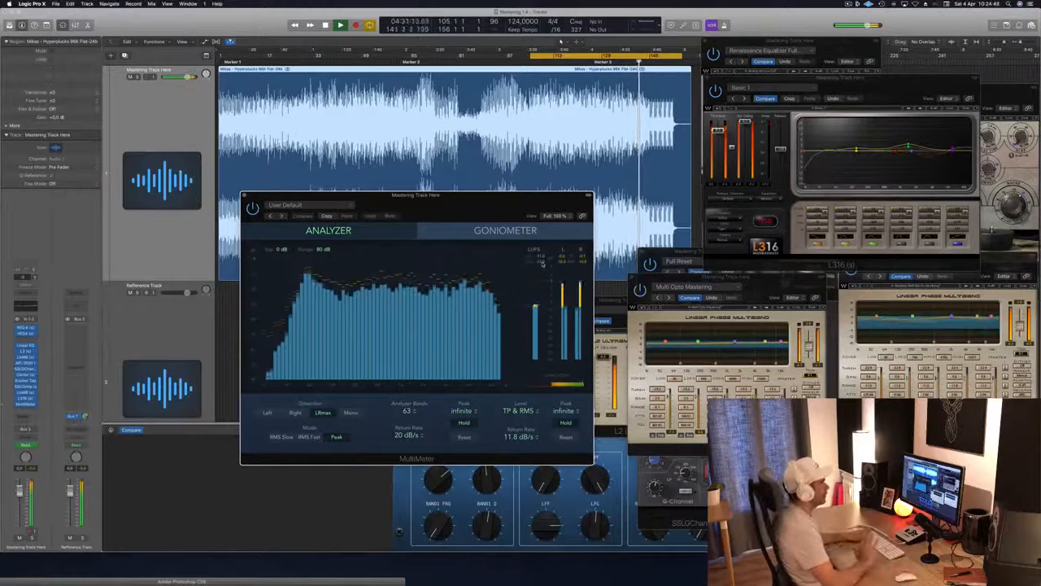
key(space)
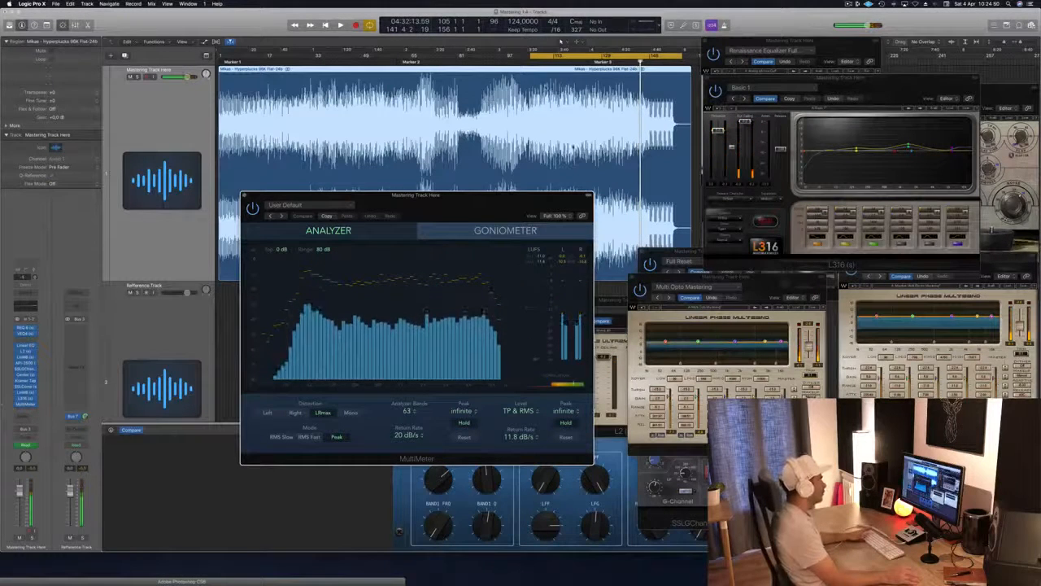
- Extend the cycle range back to the start of the track and play from the beginning
click(531, 55)
drag(498, 203, 526, 226)
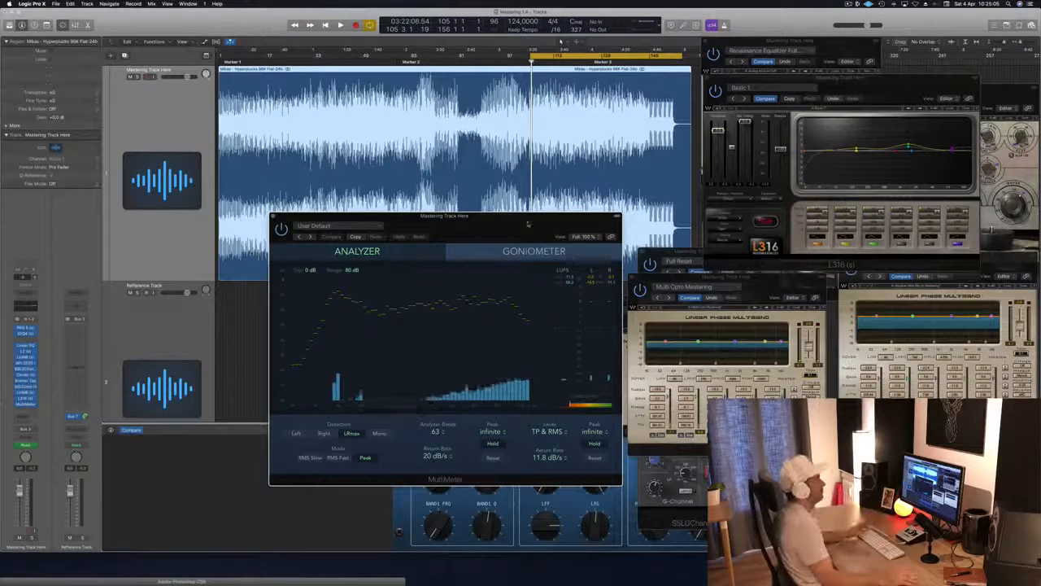
drag(533, 56, 187, 61)
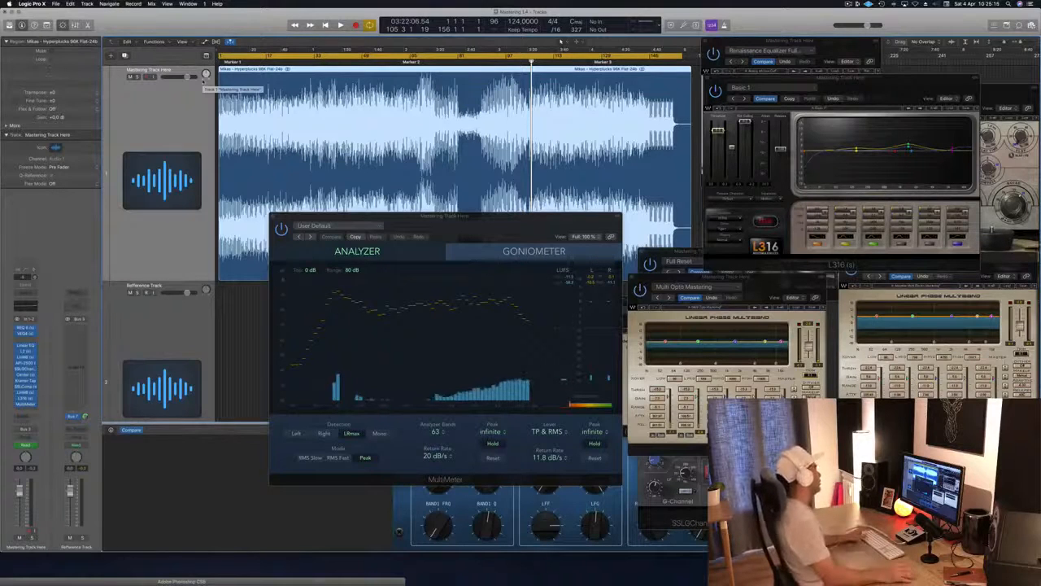
key(space)
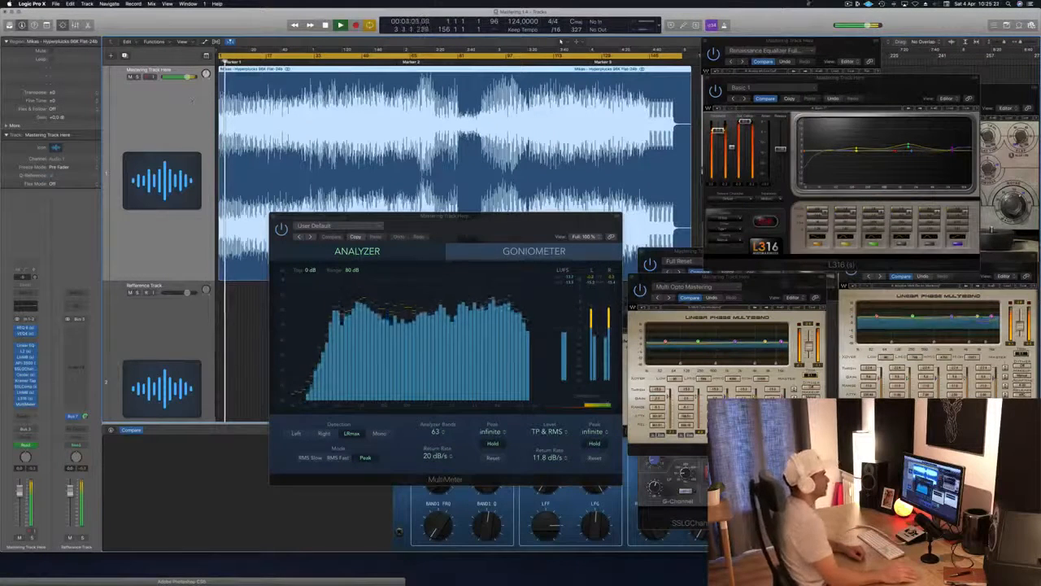
- Move the L316 window below the Adaptive Multi Electro LinMB and the MultiMeter off the waveform
click(883, 84)
drag(883, 84, 954, 333)
drag(552, 223, 337, 283)
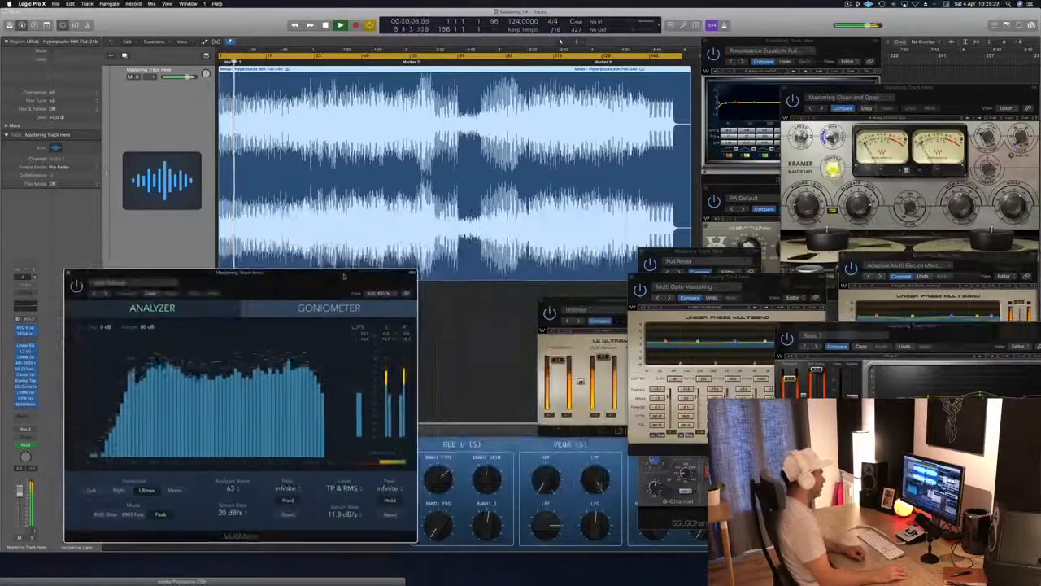
- Spread out the Kramer Tape, VEQ4, both LinMB and SSLGChannel windows so their controls and meters are visible around the waveform
drag(937, 89, 521, 289)
drag(931, 187, 936, 32)
drag(964, 258, 971, 140)
drag(771, 289, 711, 384)
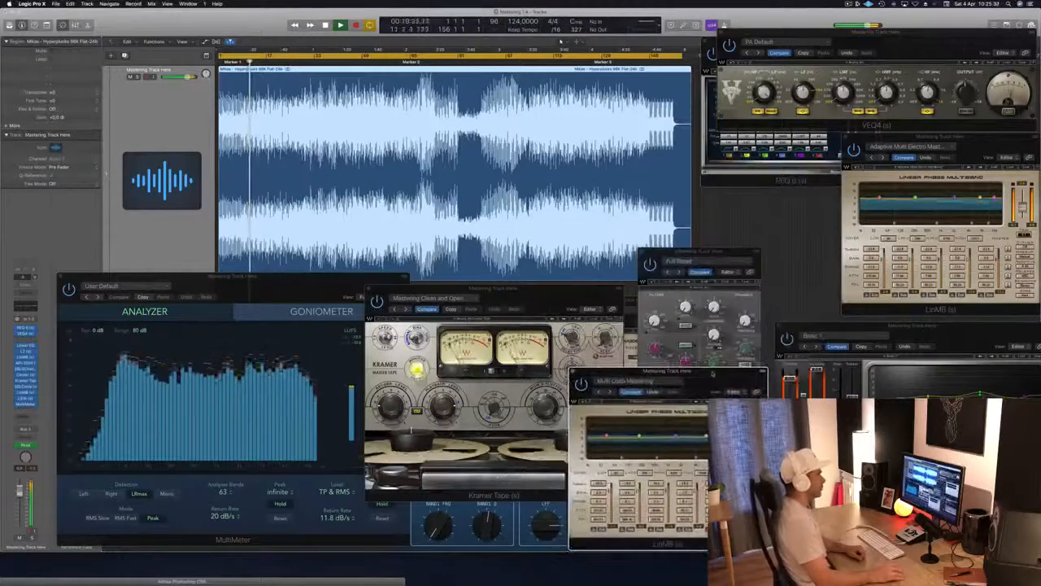
drag(722, 251, 793, 130)
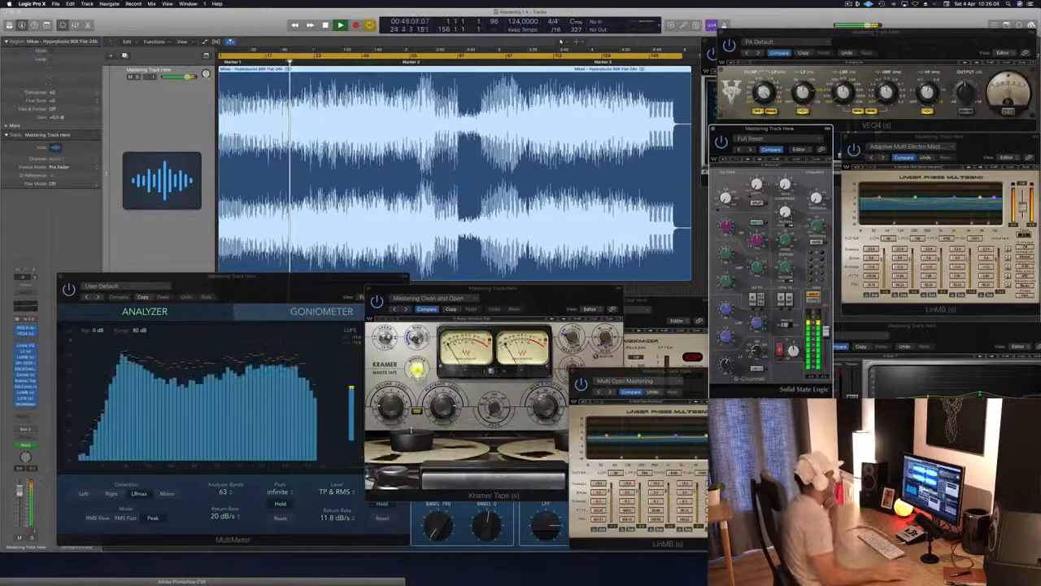
- Bring the MultiMeter forward, and close the L316 window while playback continues
click(285, 279)
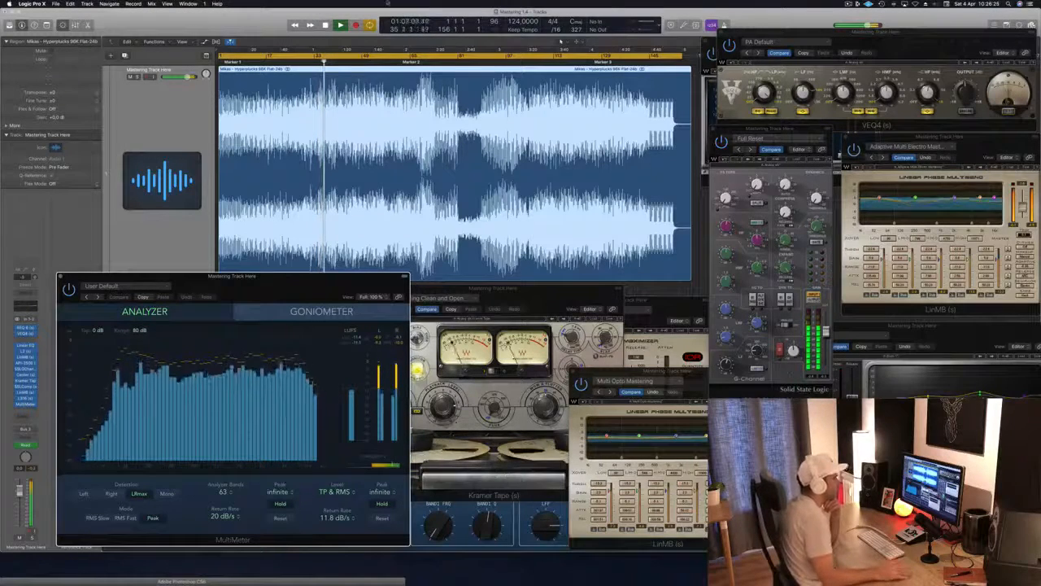
click(963, 335)
drag(968, 327, 670, 314)
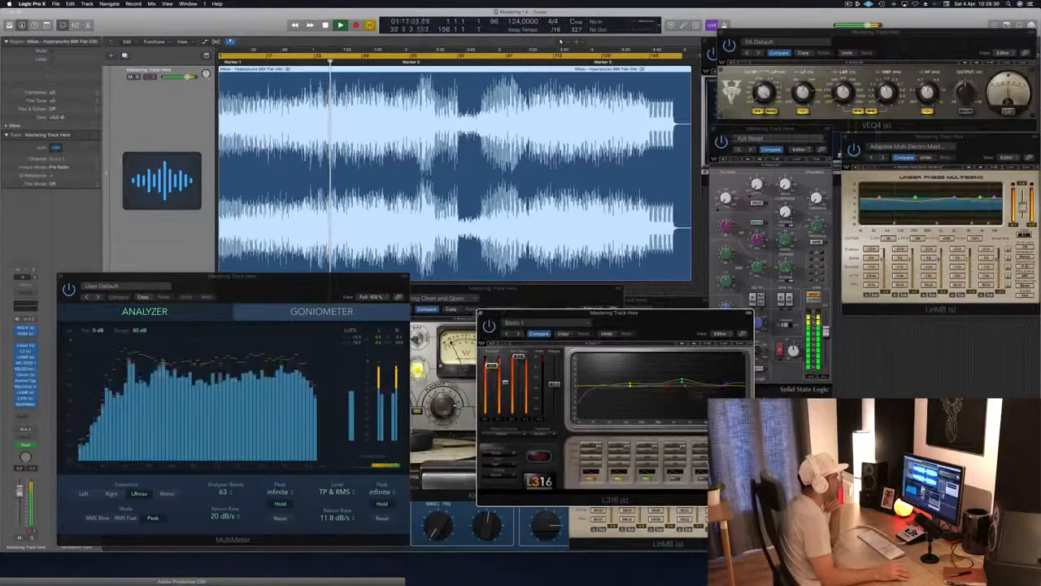
click(482, 313)
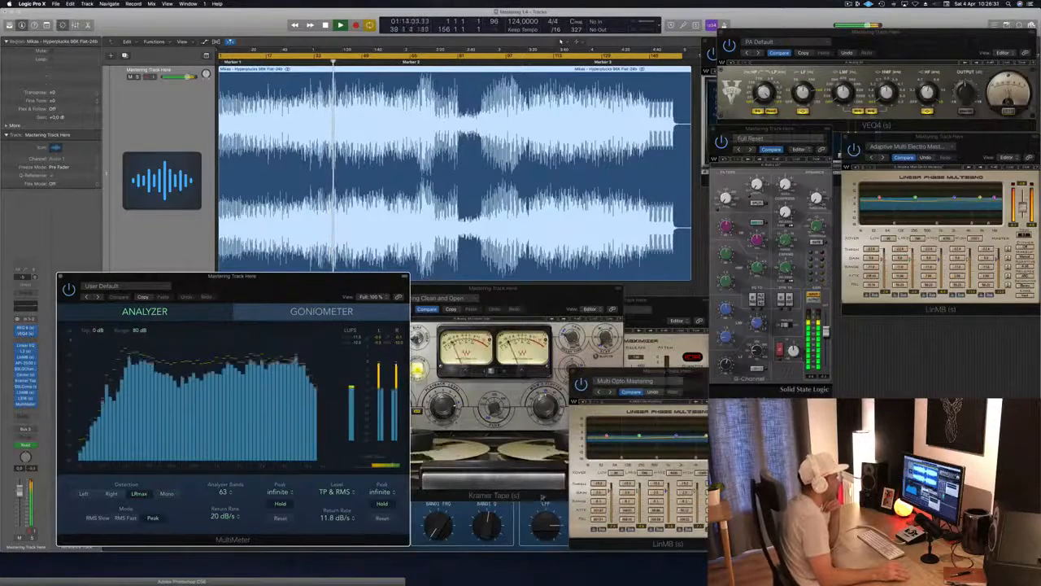
- Place the Multi Opto Mastering LinMB window under the other LinMB, and close the L2 and Kramer Tape windows
drag(664, 372, 936, 324)
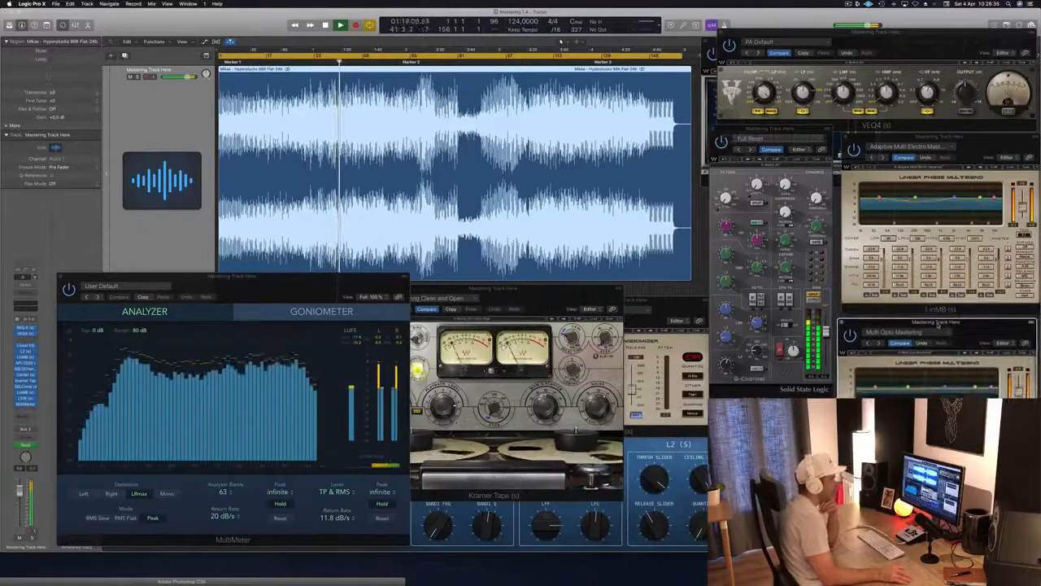
click(661, 309)
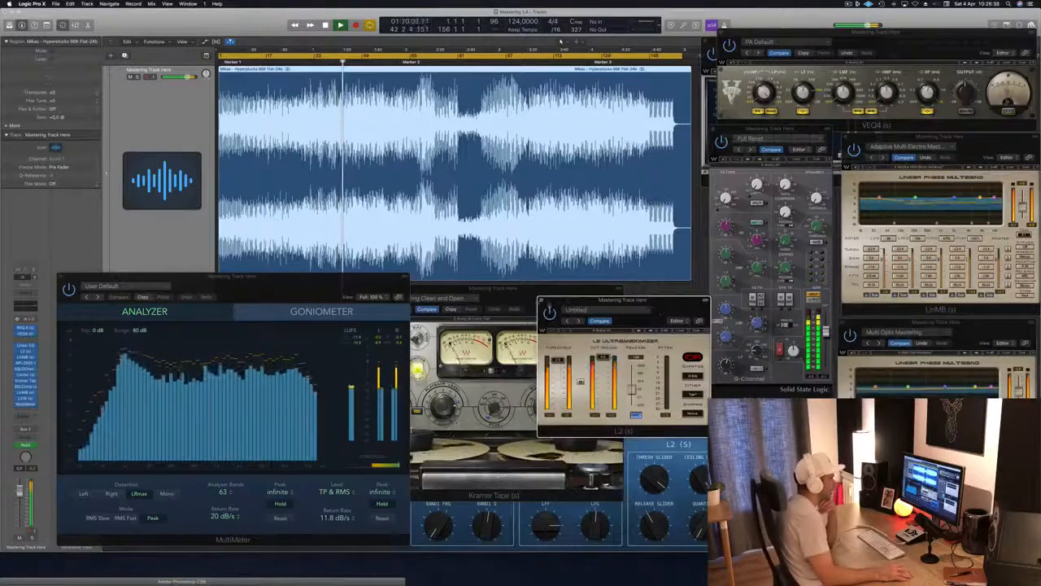
click(542, 300)
drag(542, 299, 612, 290)
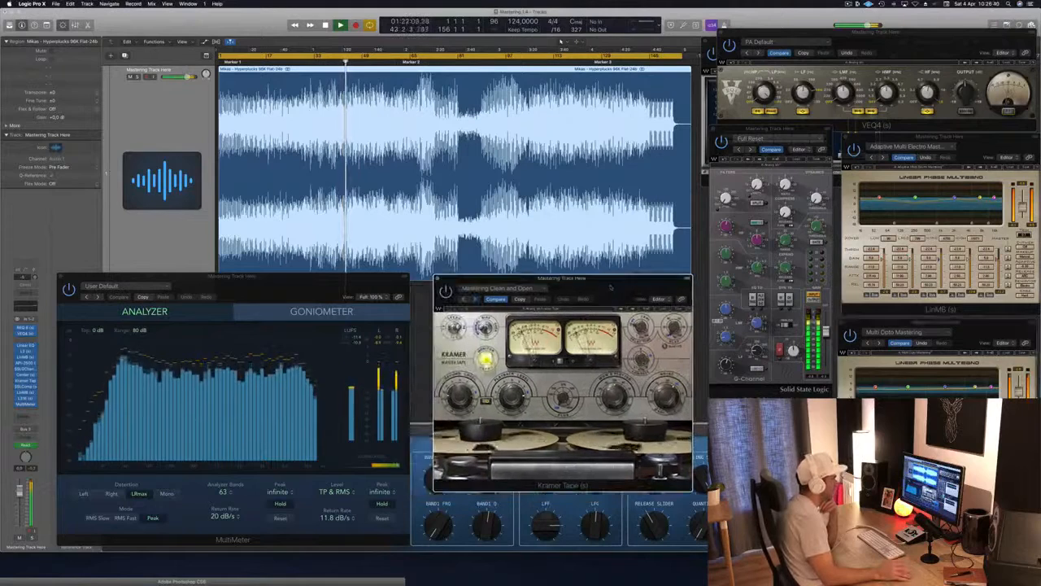
click(438, 280)
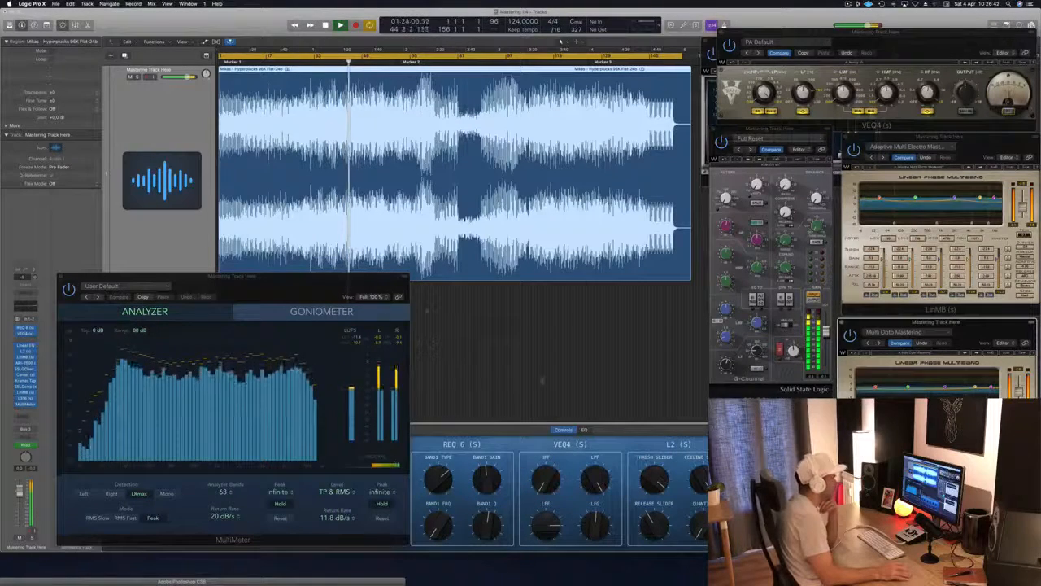
- Move the MultiMeter window into the cleared area below the waveform, next to the SSLGChannel
drag(371, 285, 609, 294)
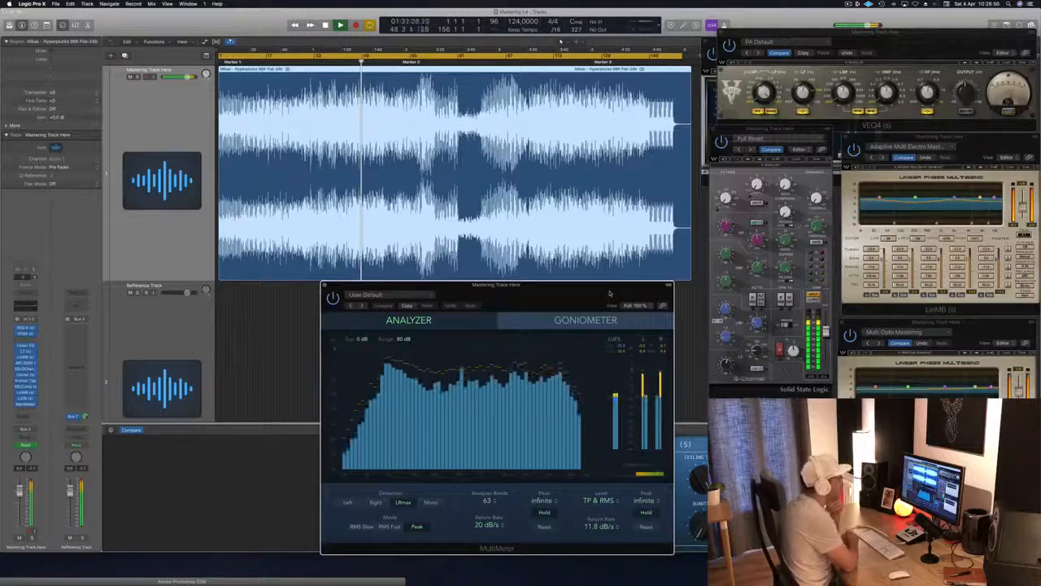
drag(609, 293, 300, 287)
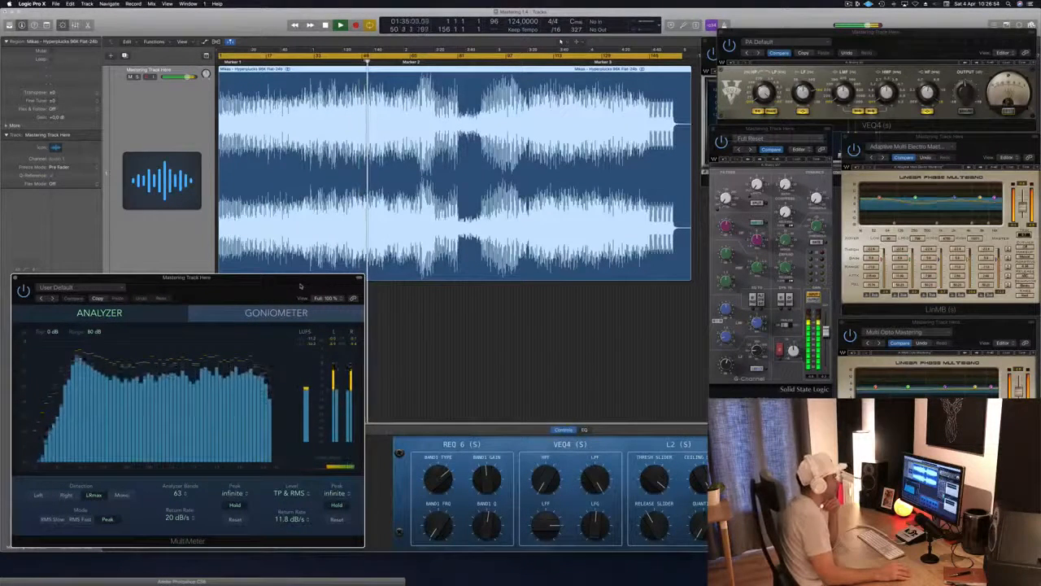
drag(300, 286, 628, 296)
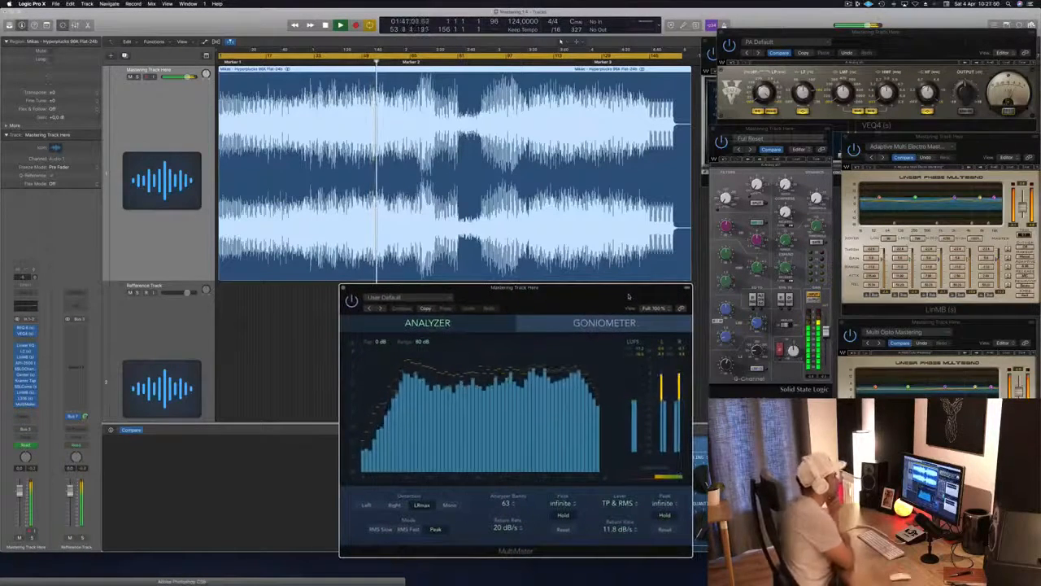